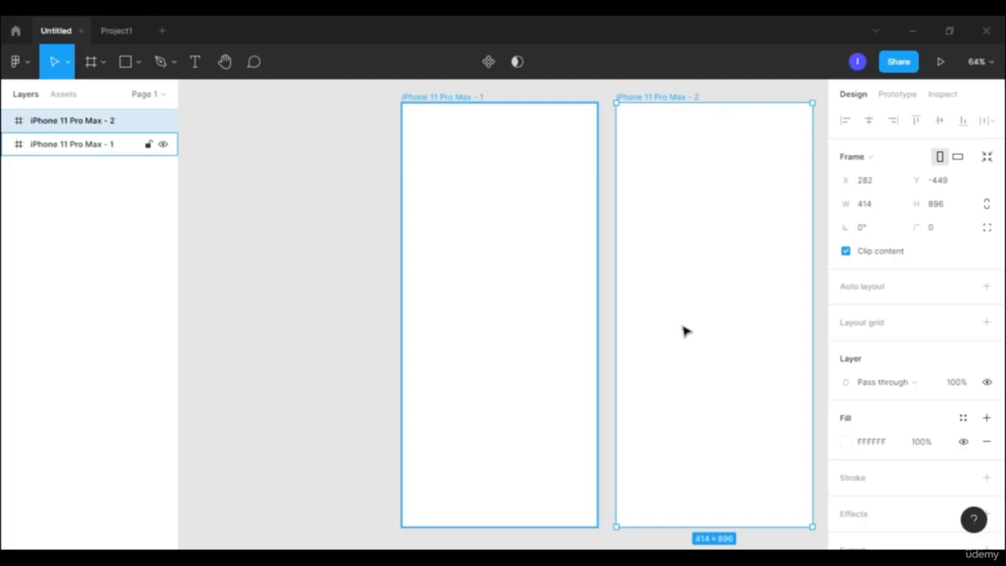
- Rename the iPhone 11 Pro Max - 1 frame as square
left_click(225, 62)
left_click_drag(328, 213, 227, 212)
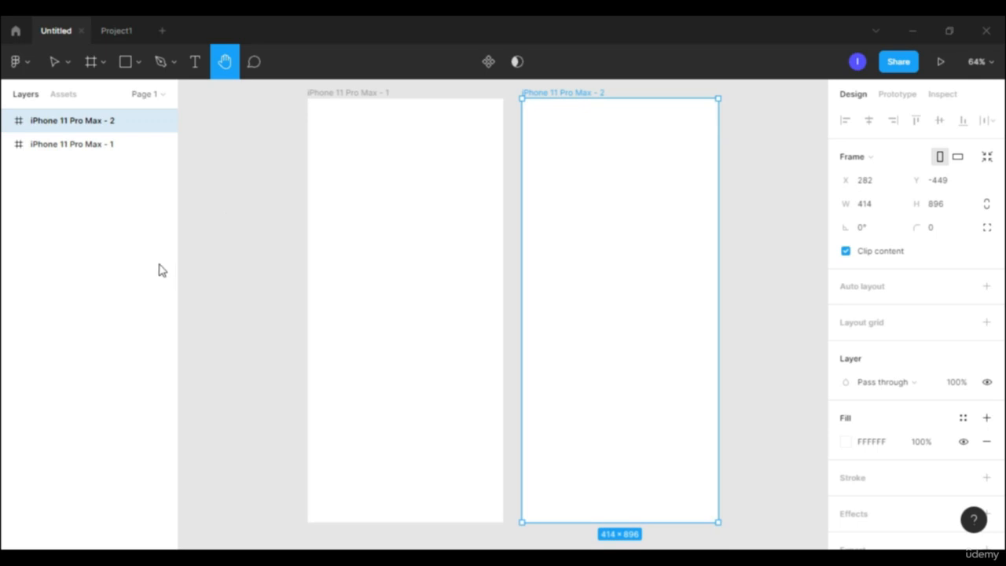
left_click(357, 94)
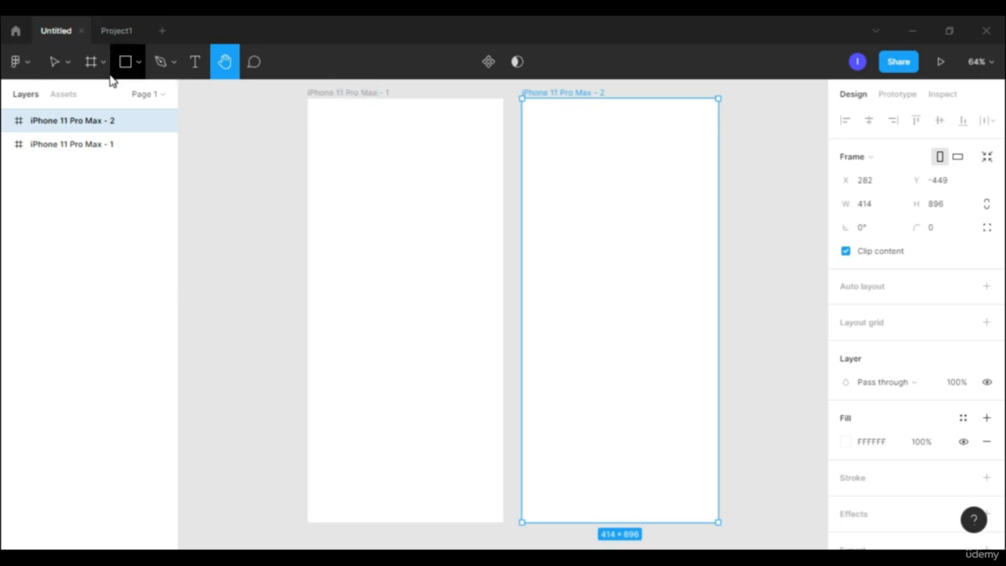
key("v")
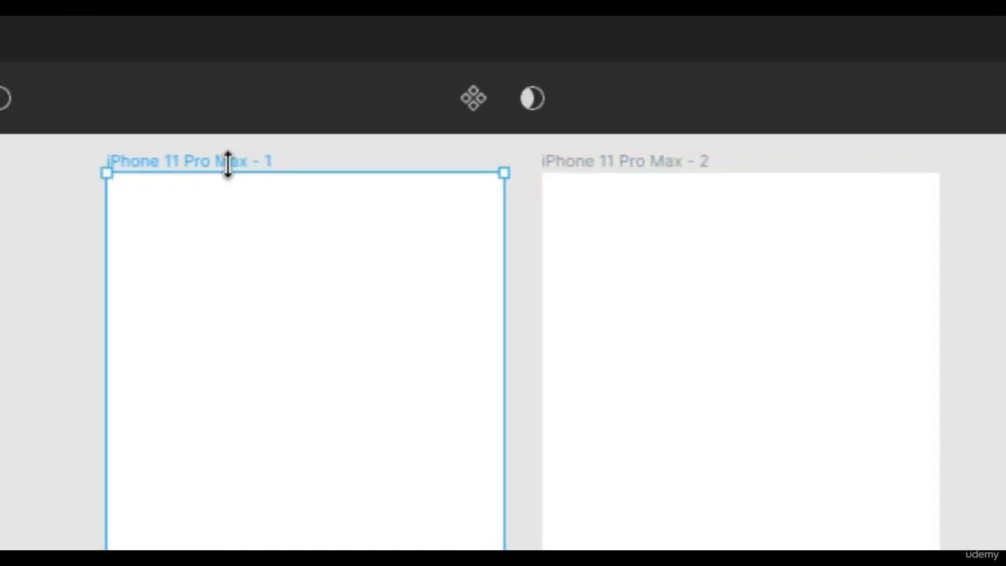
double_click(368, 94)
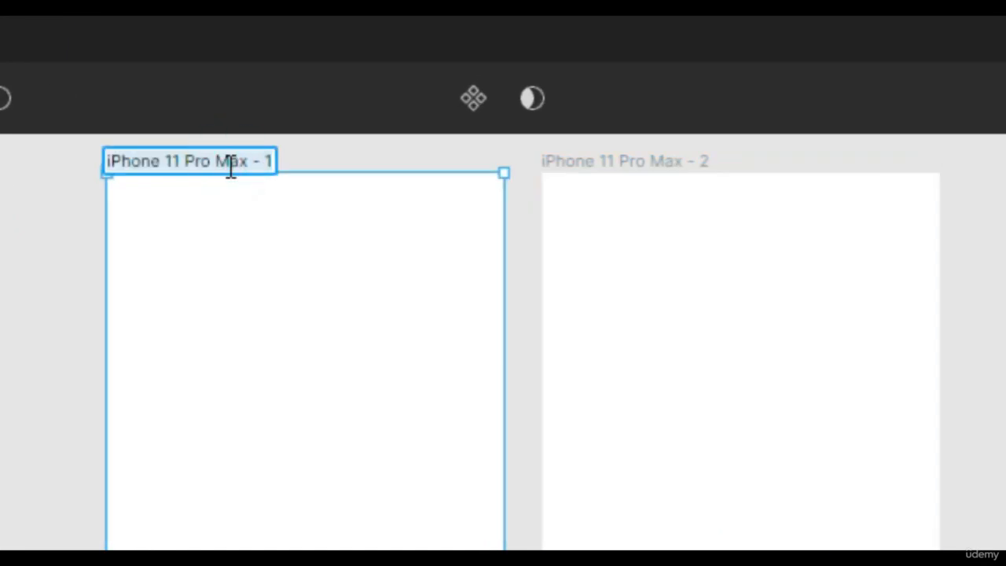
type("squa")
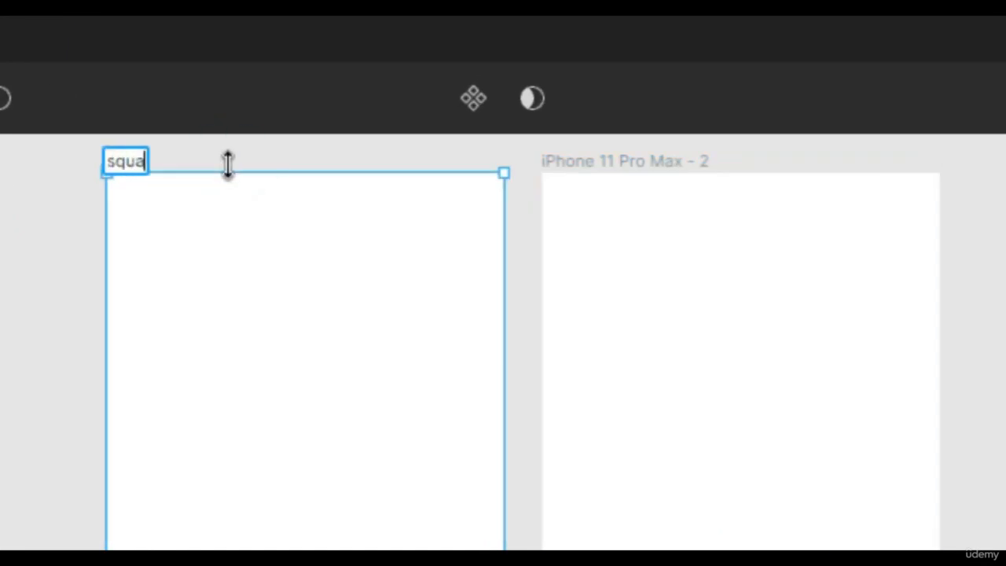
type("re")
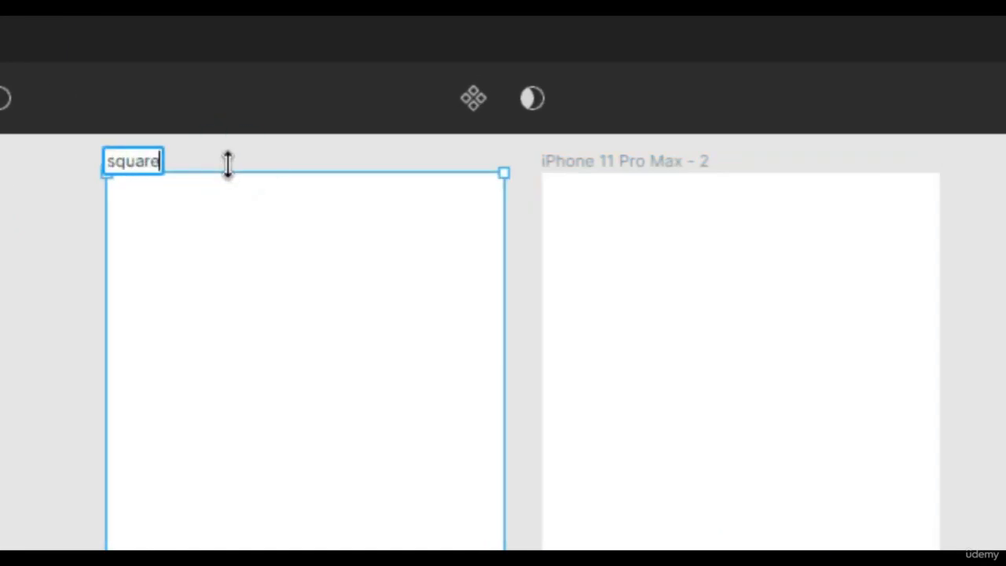
- Rename the iPhone 11 Pro Max - 2 frame as circle
left_click(635, 162)
double_click(637, 163)
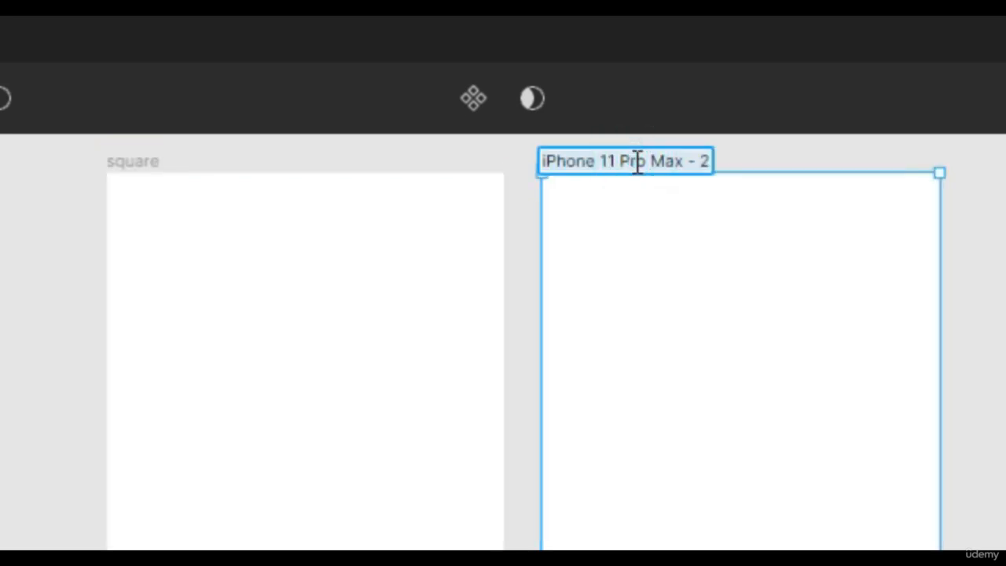
type("c")
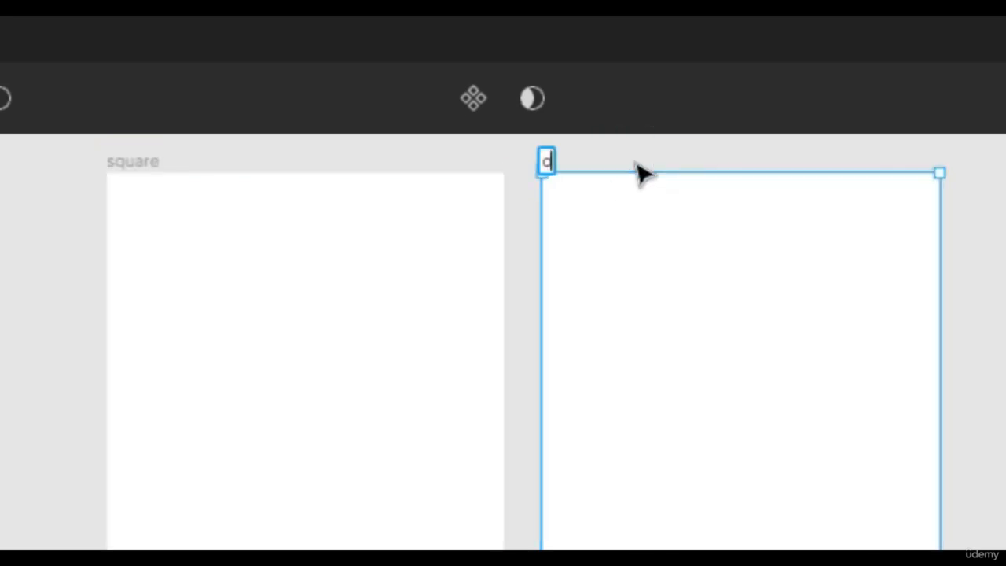
type("ircle")
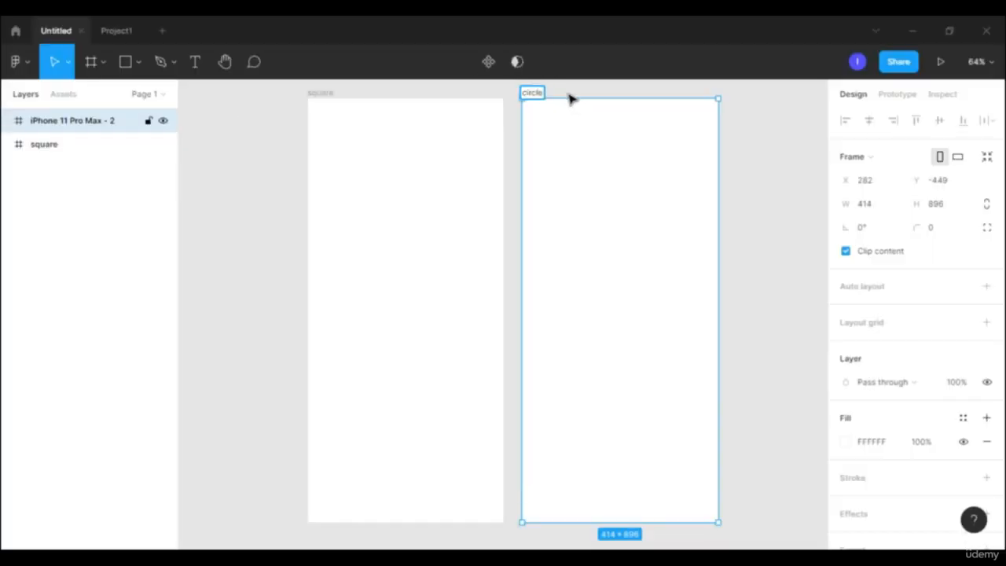
key("Return")
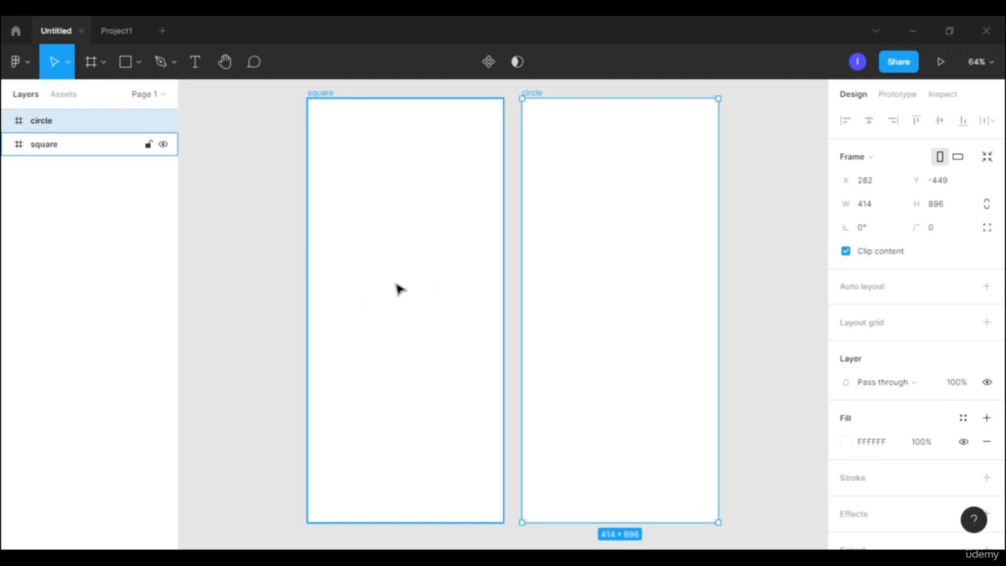
- Draw a 252 × 252 square in the middle of the square frame and place a copy of it in the circle frame
key("r")
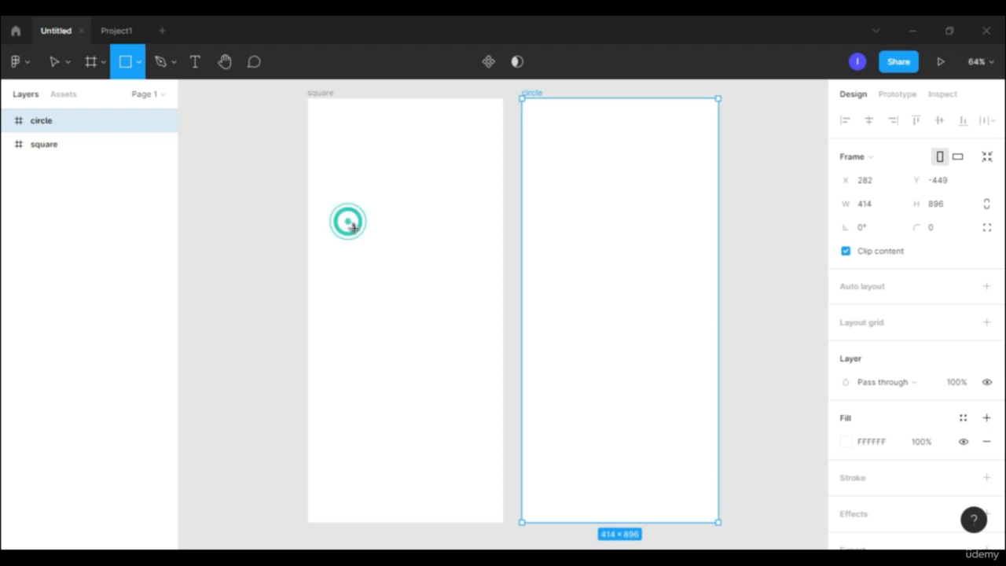
left_click_drag(348, 222, 460, 332)
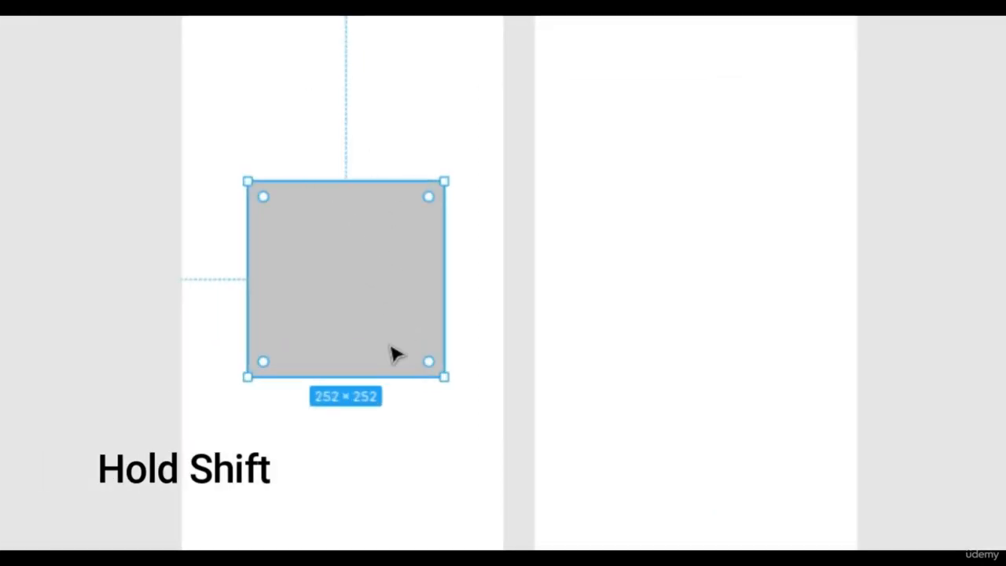
left_click_drag(395, 351, 743, 357)
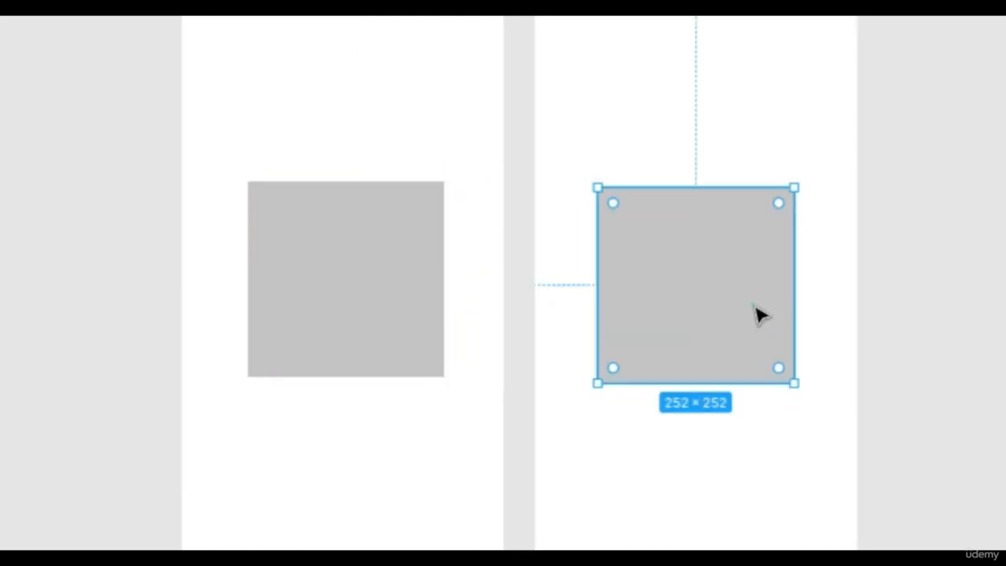
- Round the corners of the copied square in the circle frame all the way so it forms a full circle
left_click(754, 305)
left_click(778, 205)
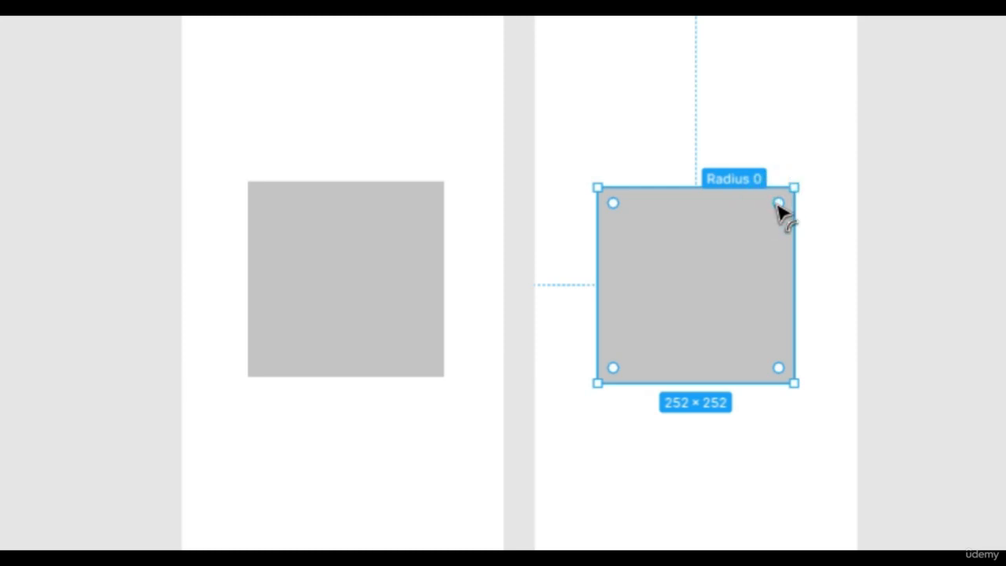
left_click_drag(779, 206, 628, 342)
left_click(919, 153)
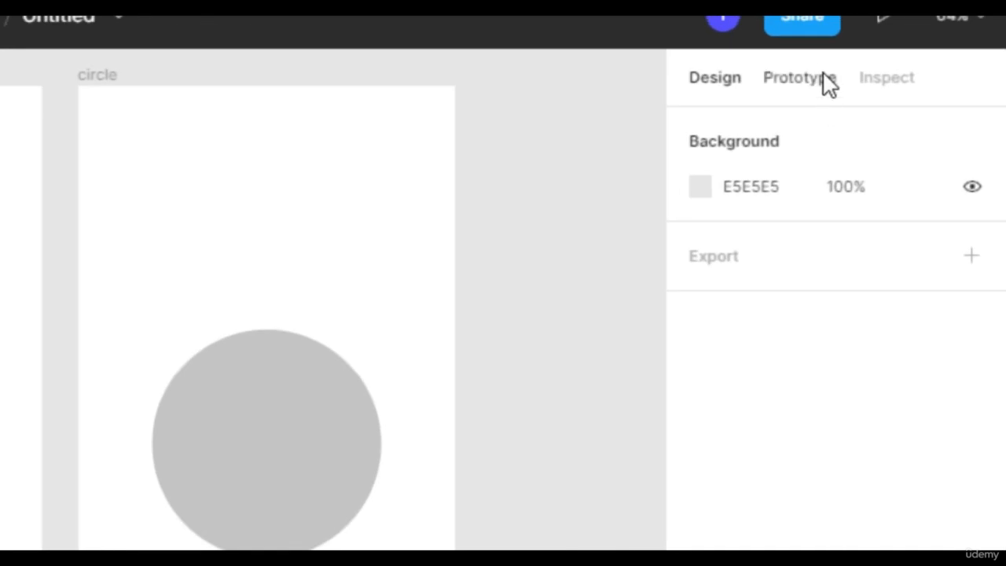
- In the prototype settings, try the device's landscape orientation, return it to portrait, and set the prototype background to white (FFFFFF)
left_click(824, 79)
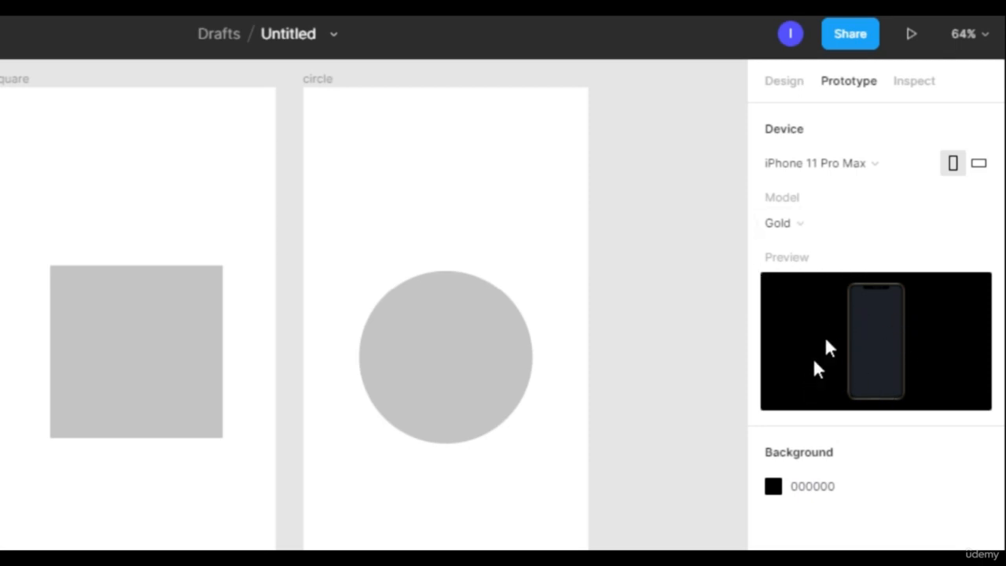
left_click(980, 167)
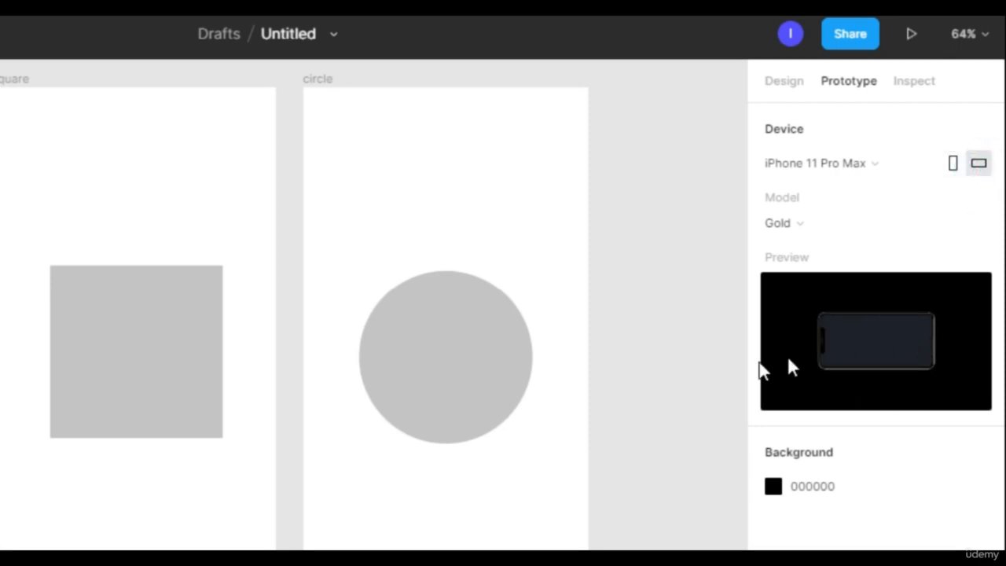
left_click(952, 165)
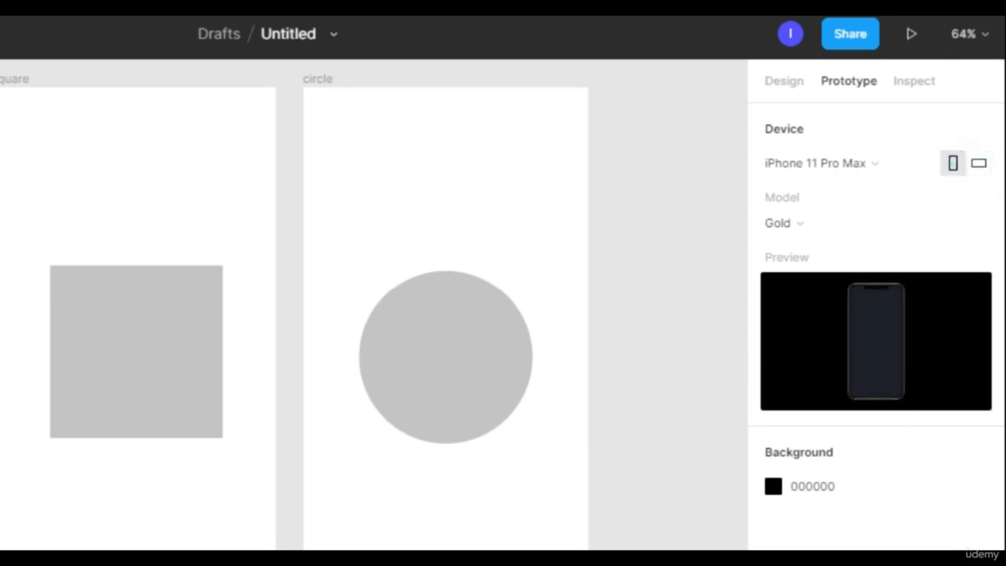
left_click(774, 488)
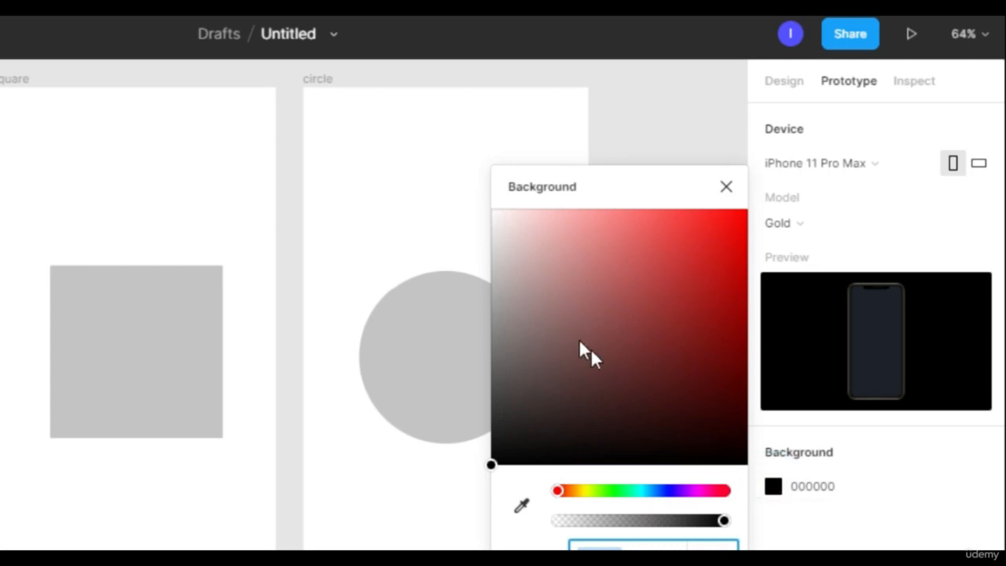
left_click_drag(575, 335, 438, 155)
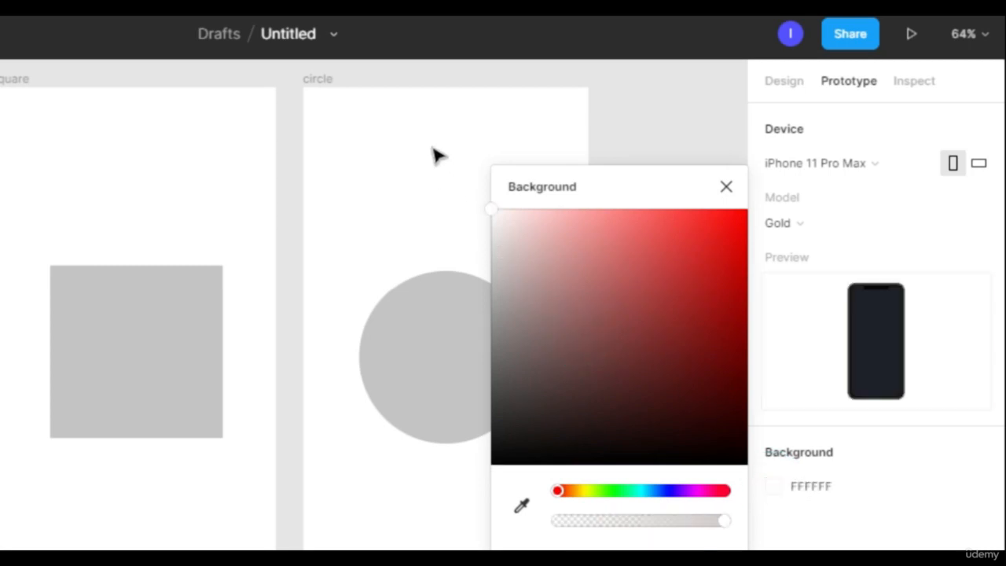
left_click(724, 189)
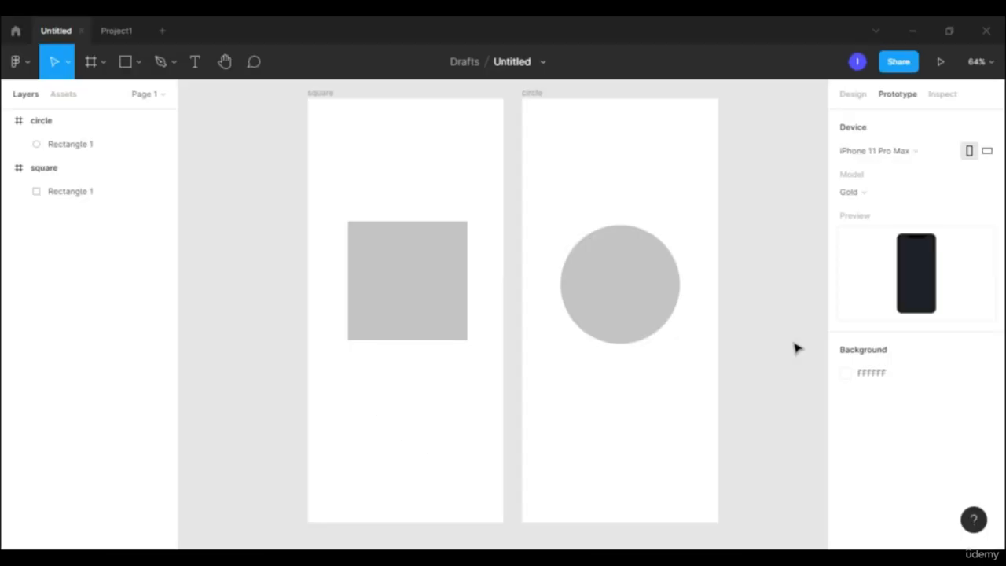
- Connect the square shape in the square frame to the circle frame with a prototype interaction
left_click(409, 265)
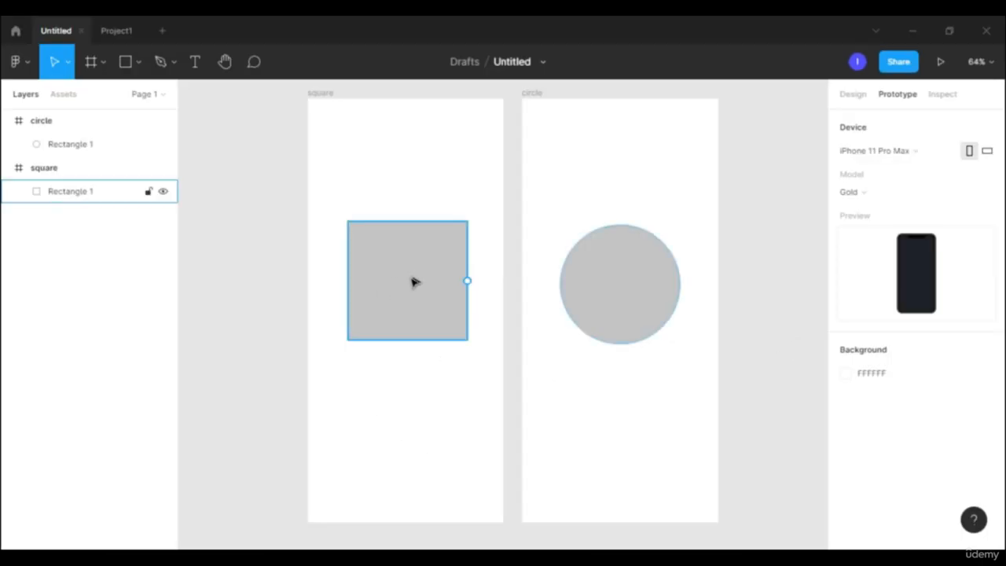
left_click(410, 277)
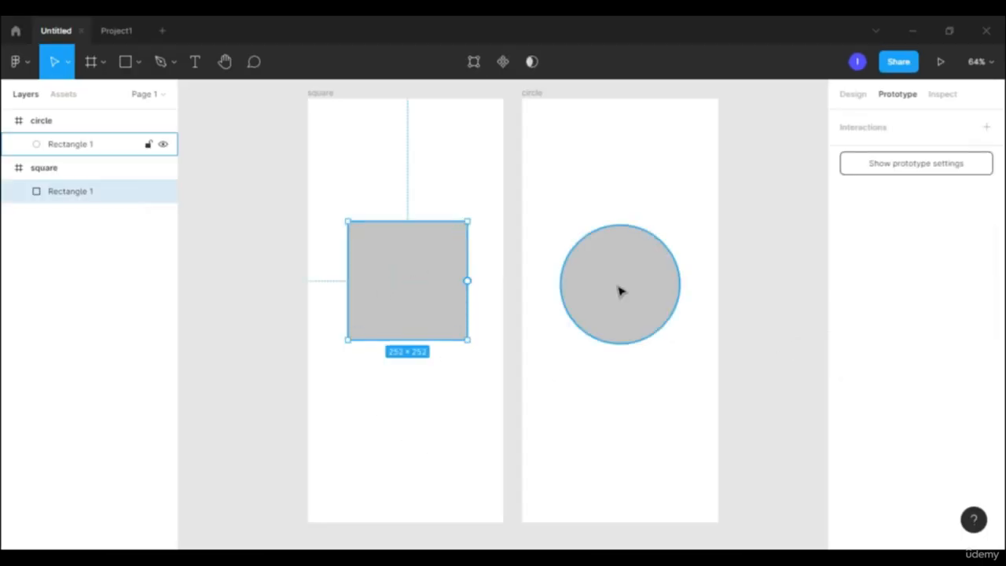
left_click(623, 296)
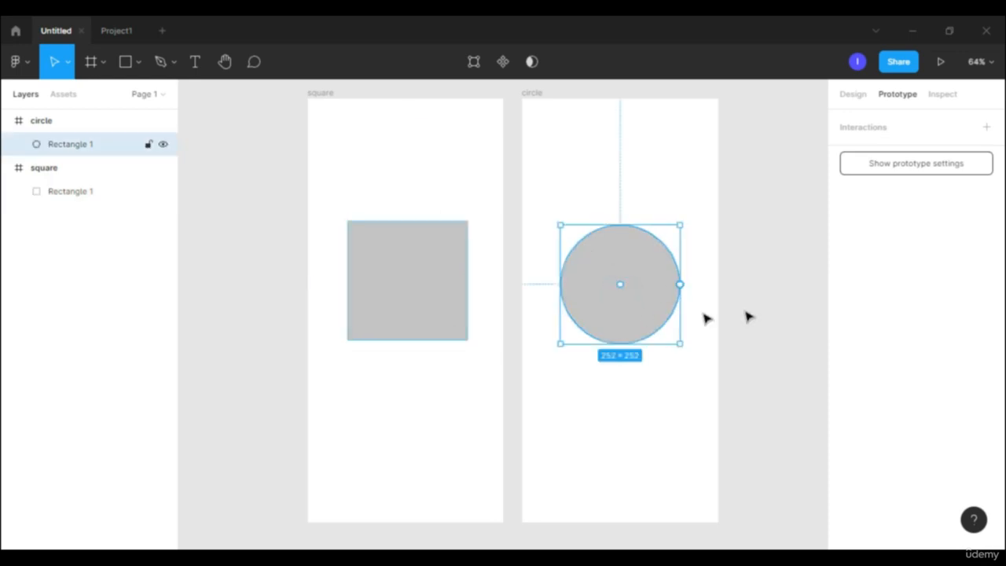
left_click(216, 305)
left_click(400, 292)
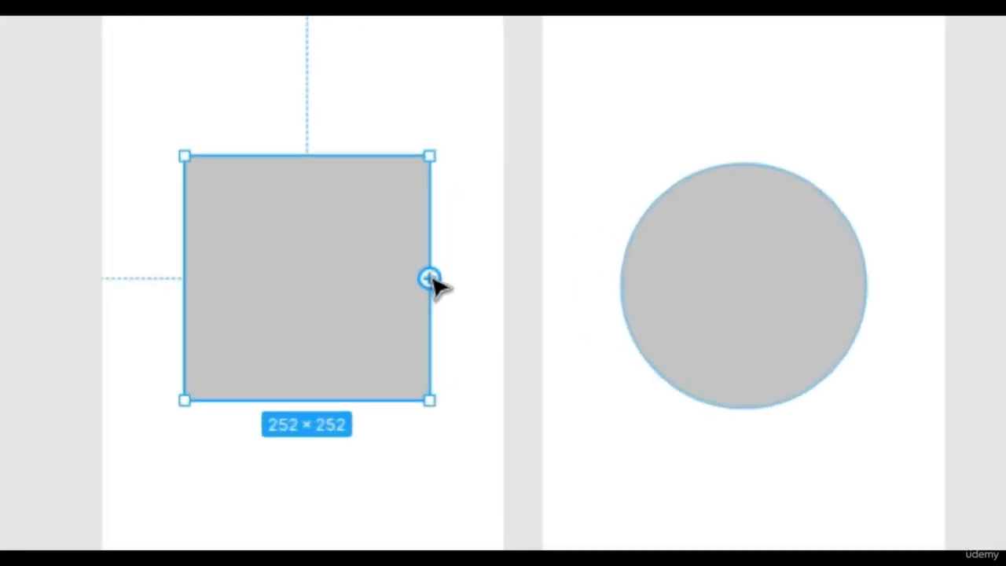
left_click_drag(468, 281, 572, 332)
left_click_drag(534, 168, 599, 363)
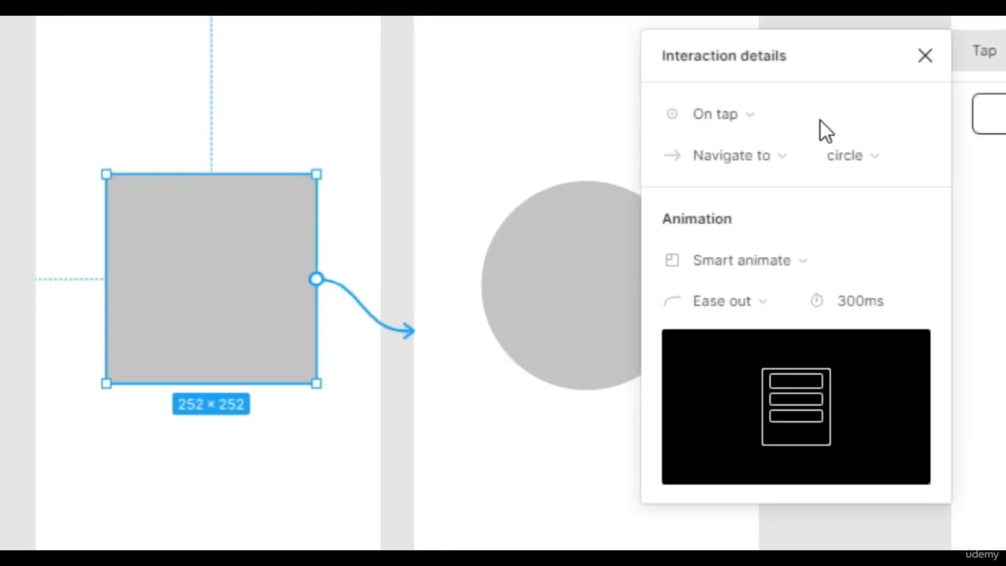
- Set the interaction's trigger to On tap and its action to Navigate to, with the circle frame as destination
left_click(785, 108)
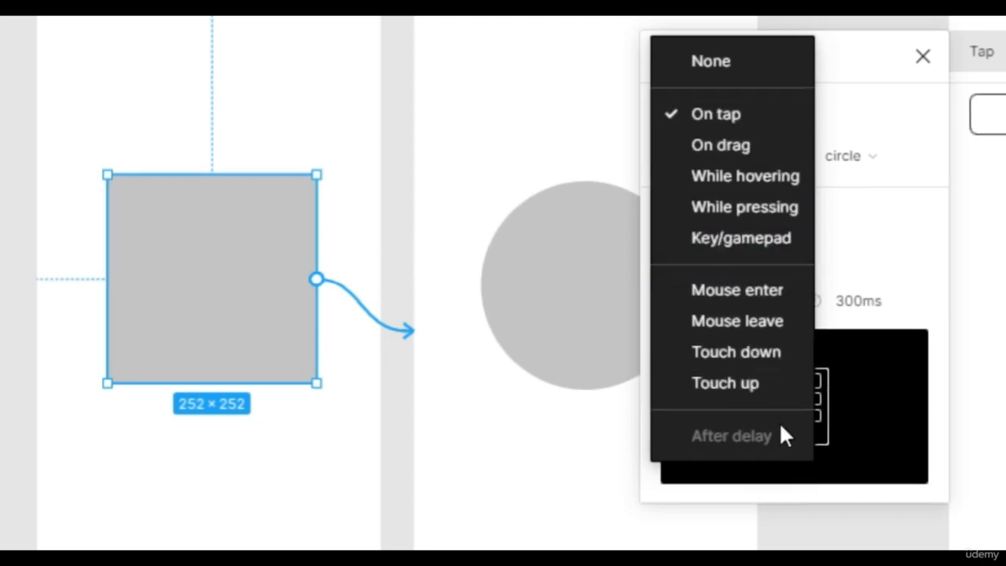
left_click(730, 118)
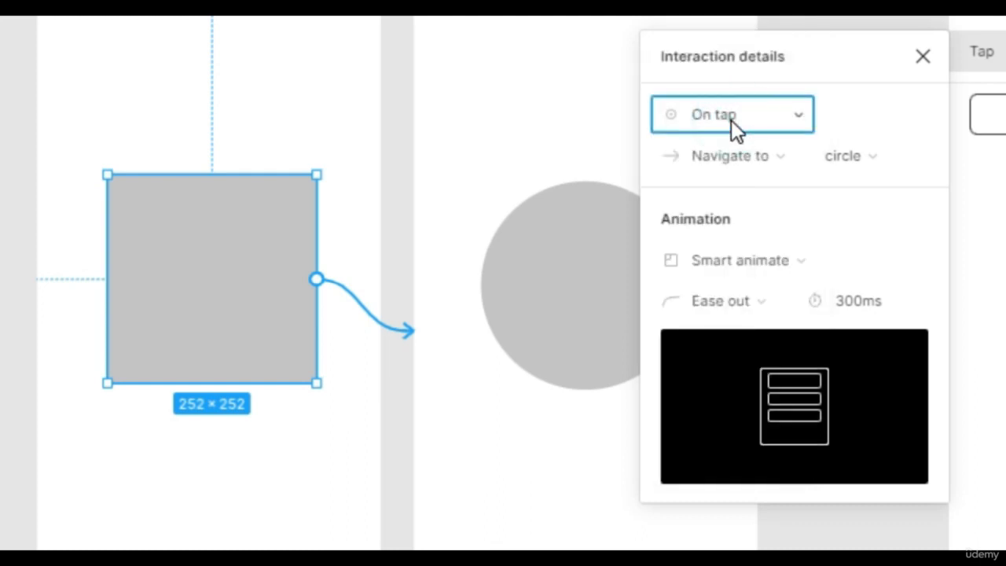
left_click(779, 168)
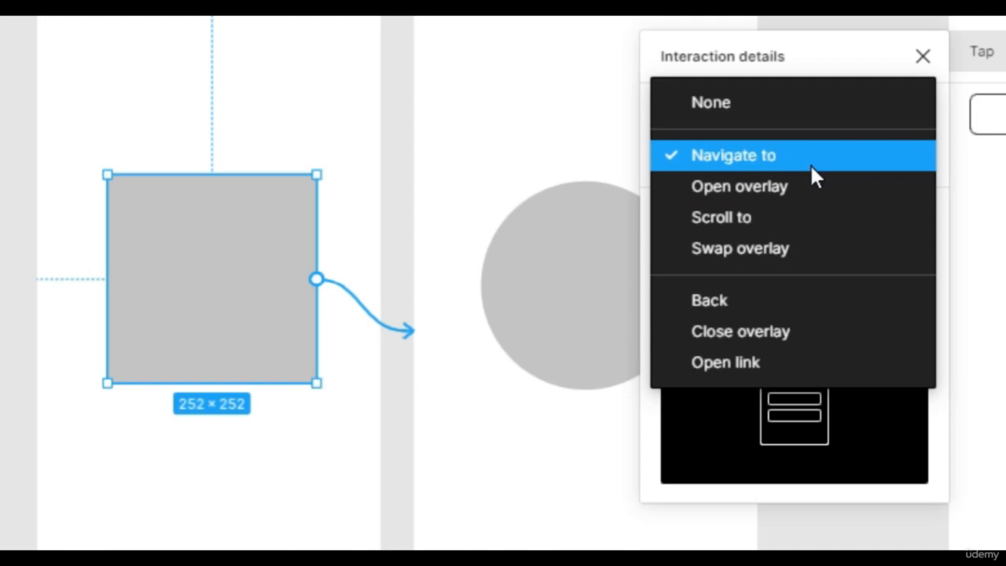
left_click(810, 166)
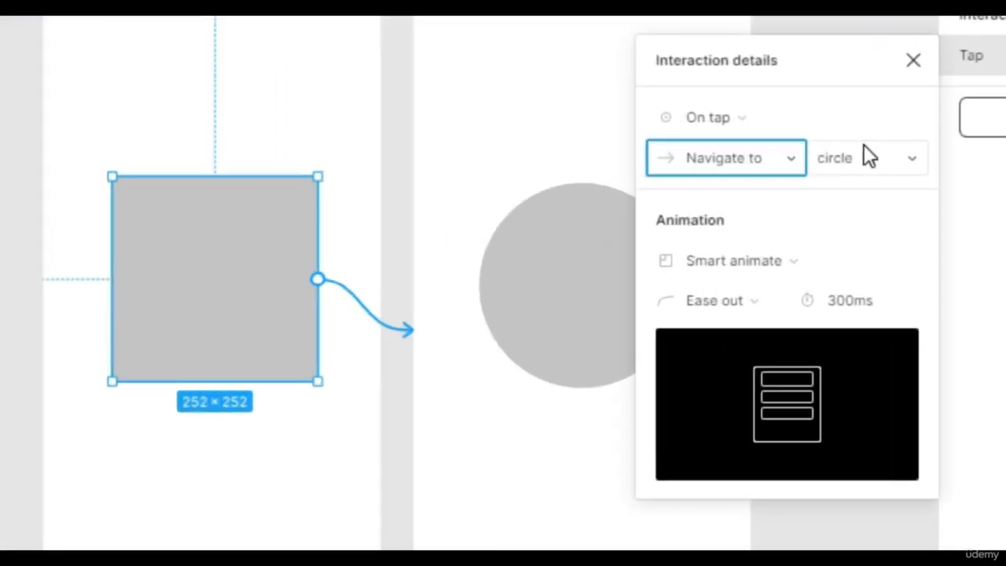
left_click(784, 210)
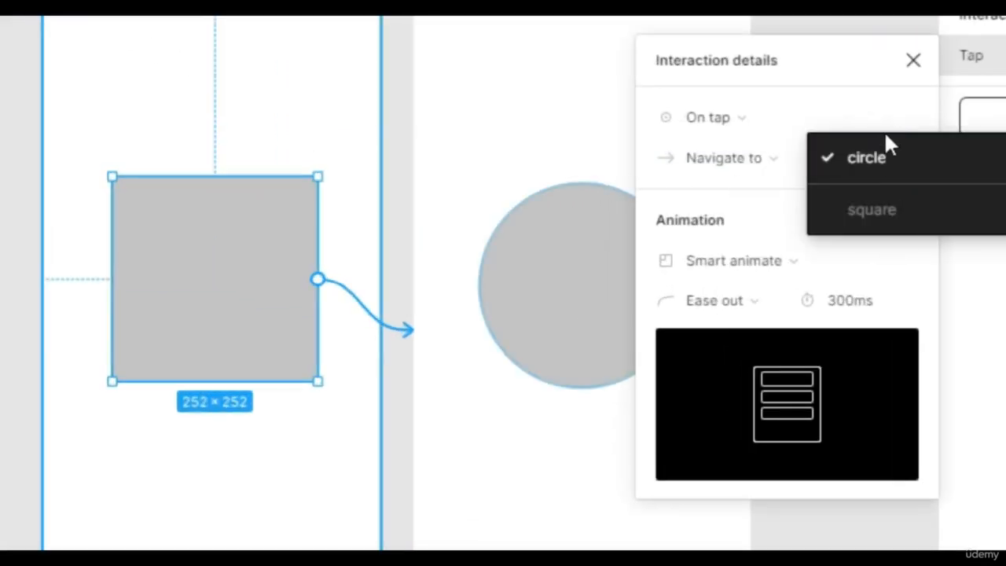
left_click(949, 155)
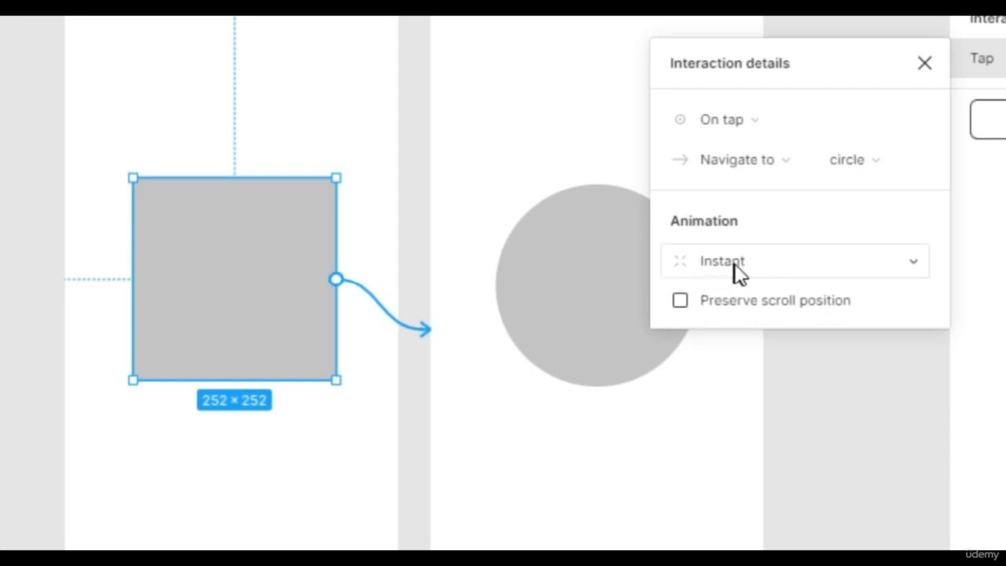
- Set the interaction's animation to Smart animate and close the interaction details
left_click(782, 263)
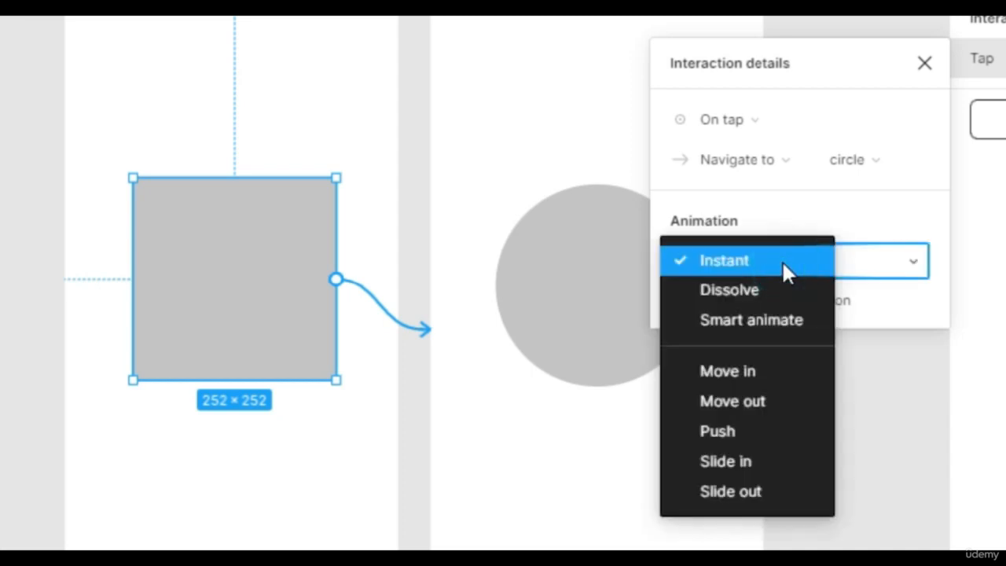
left_click(782, 322)
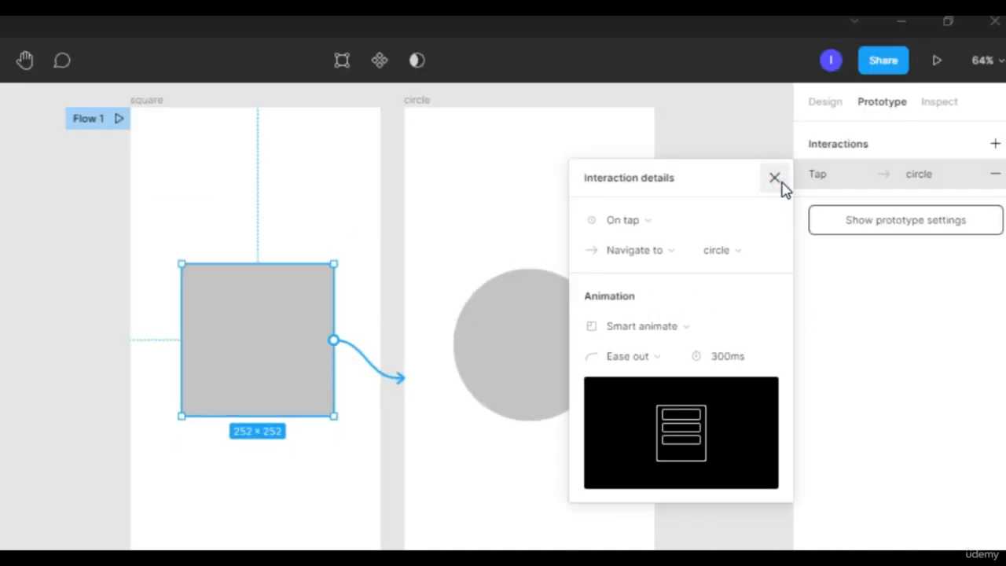
left_click(913, 62)
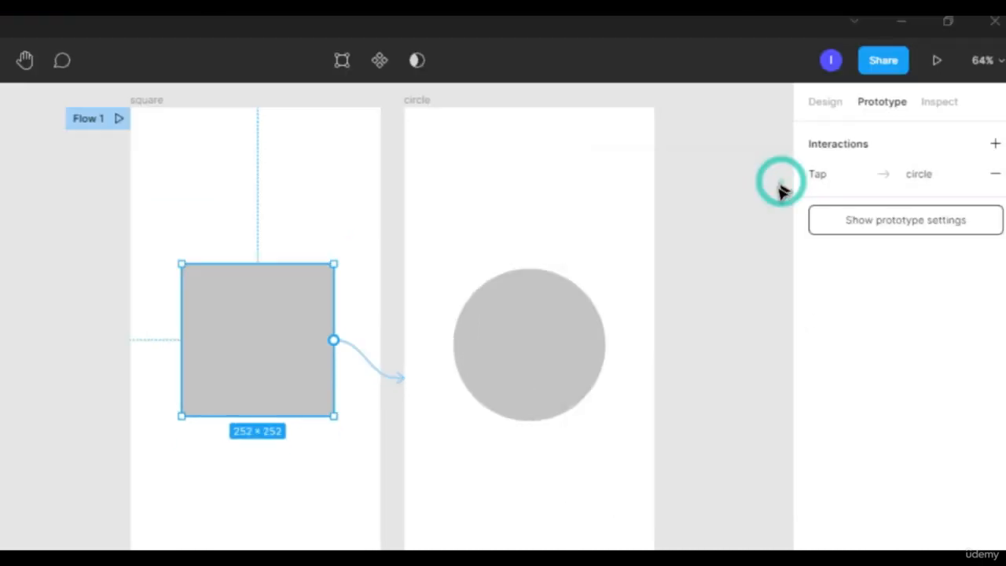
- Present the square-to-circle prototype, view it full screen, and test it by tapping the square
left_click(936, 71)
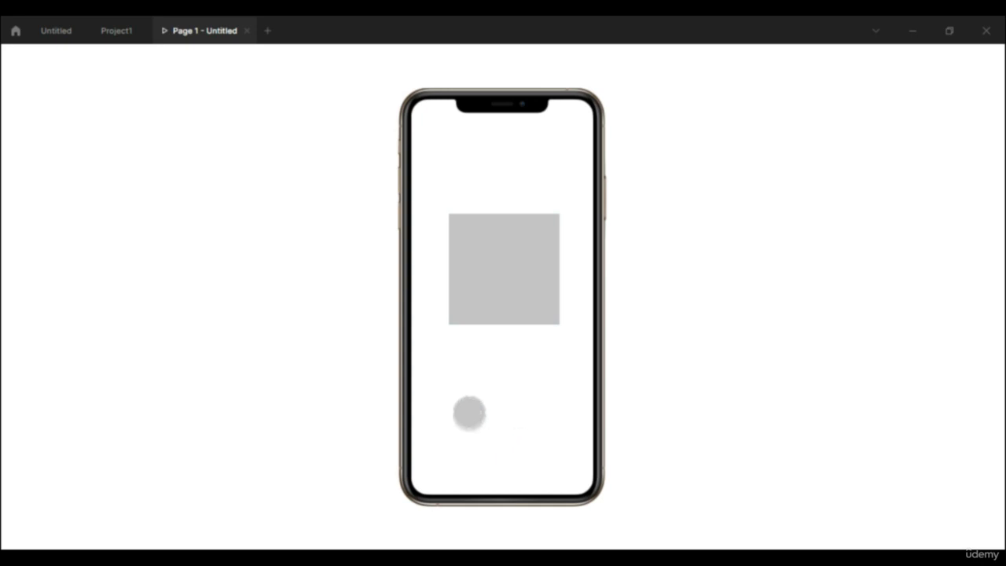
left_click(512, 412)
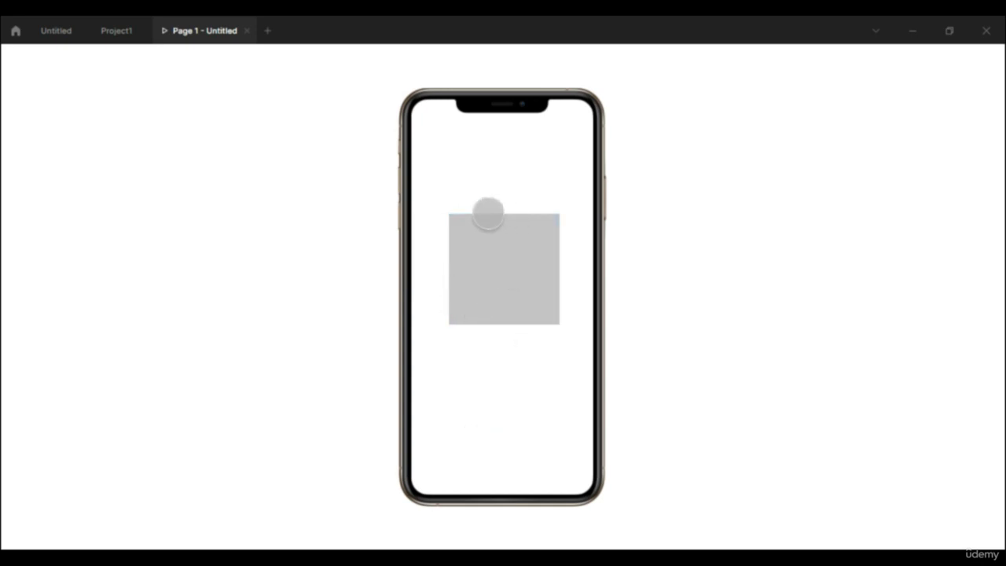
key("f")
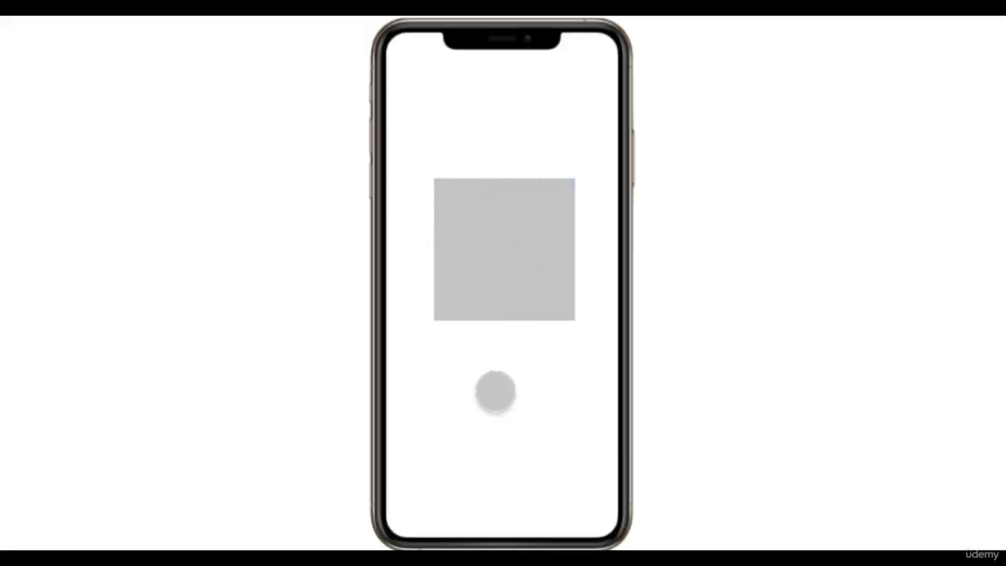
left_click(501, 247)
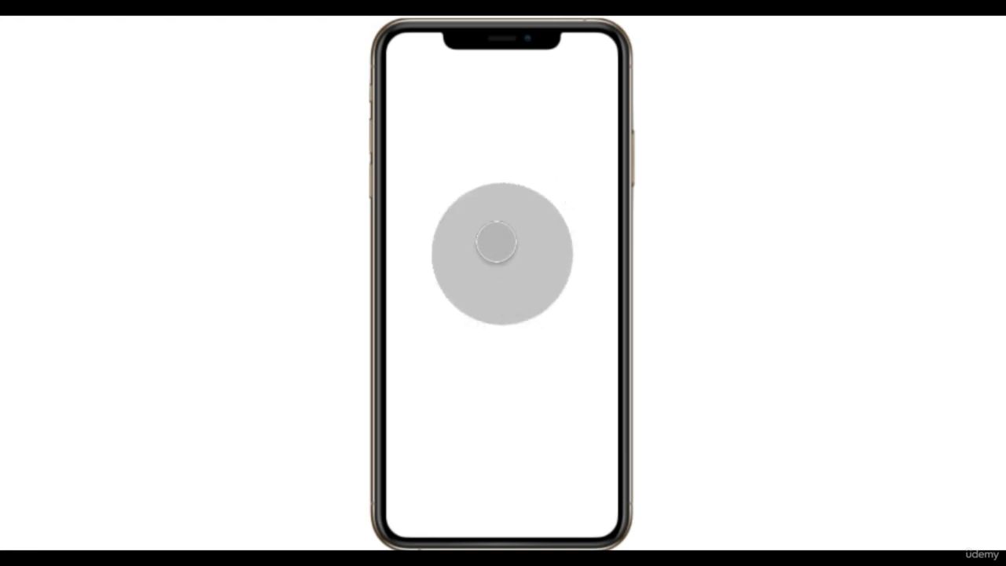
left_click(496, 242)
key("f")
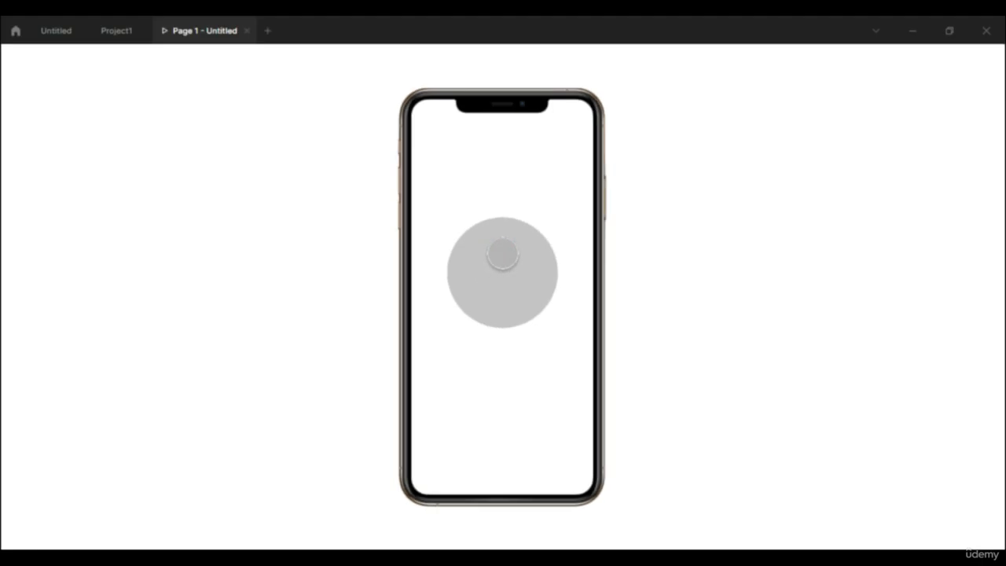
- In the Untitled file, connect the circle shape back to the square frame with an On tap, Navigate to, Smart animate interaction
left_click(51, 33)
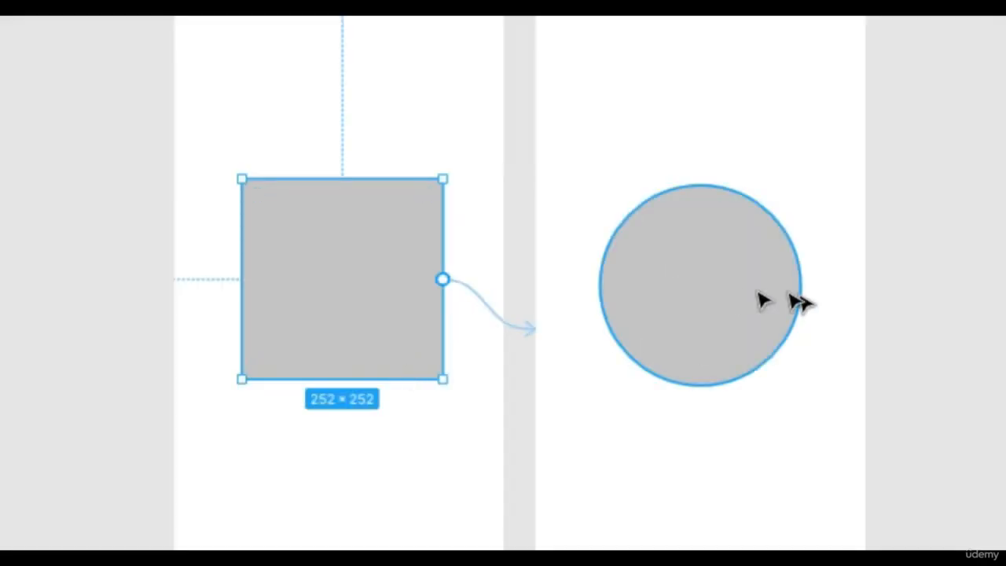
left_click(641, 286)
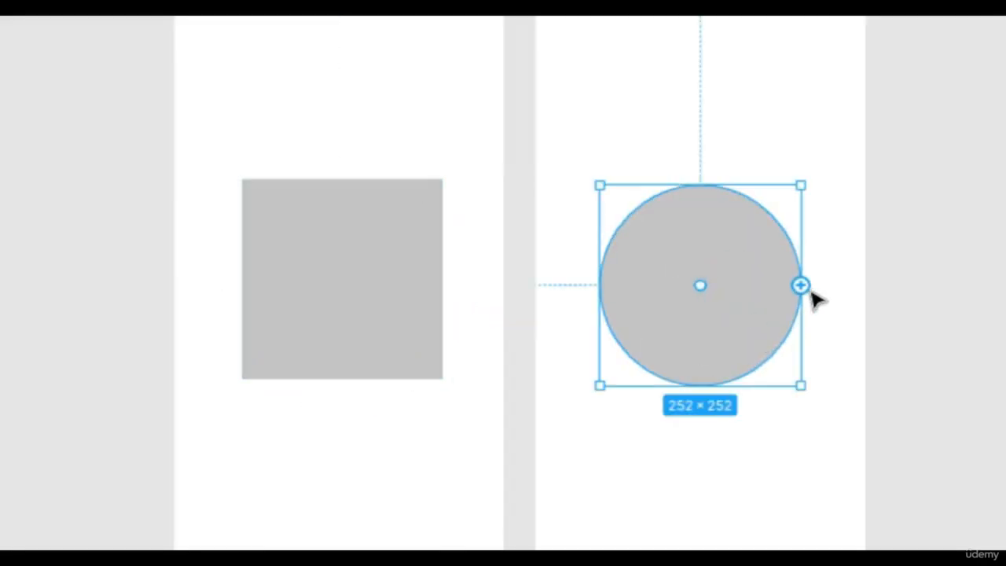
left_click_drag(800, 285, 465, 398)
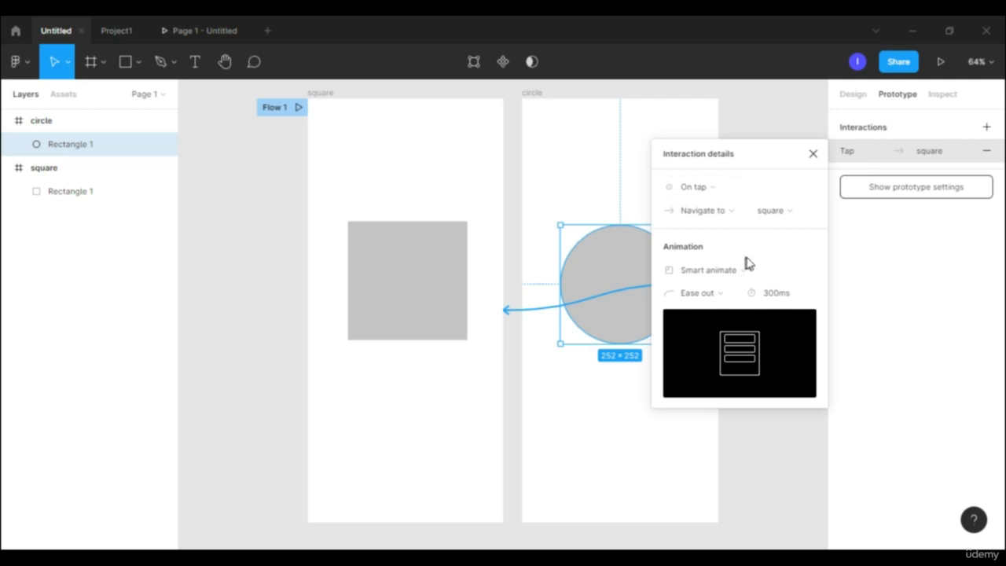
left_click(812, 153)
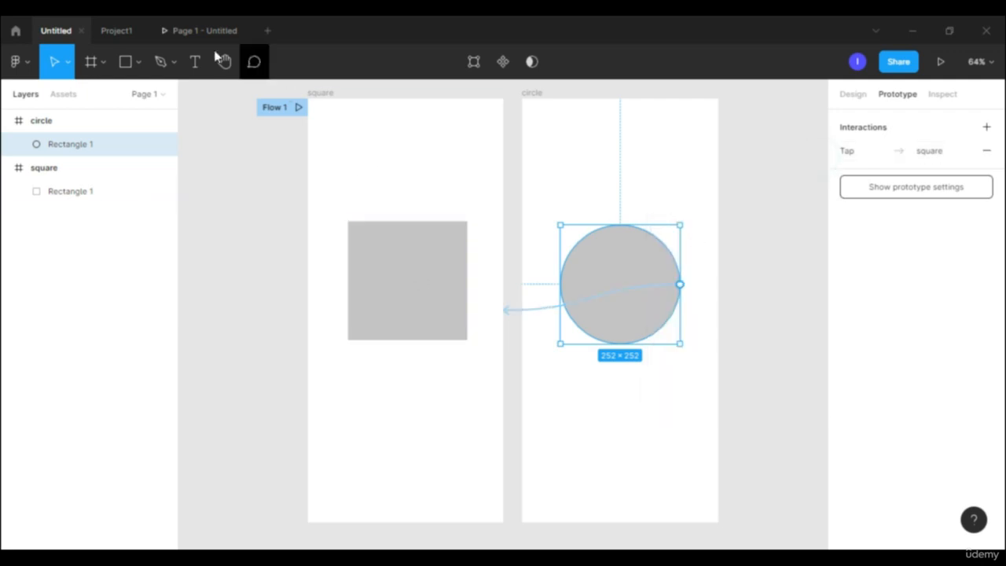
- Return to the running presentation and tap the shape repeatedly to test the animation in both directions
left_click(197, 29)
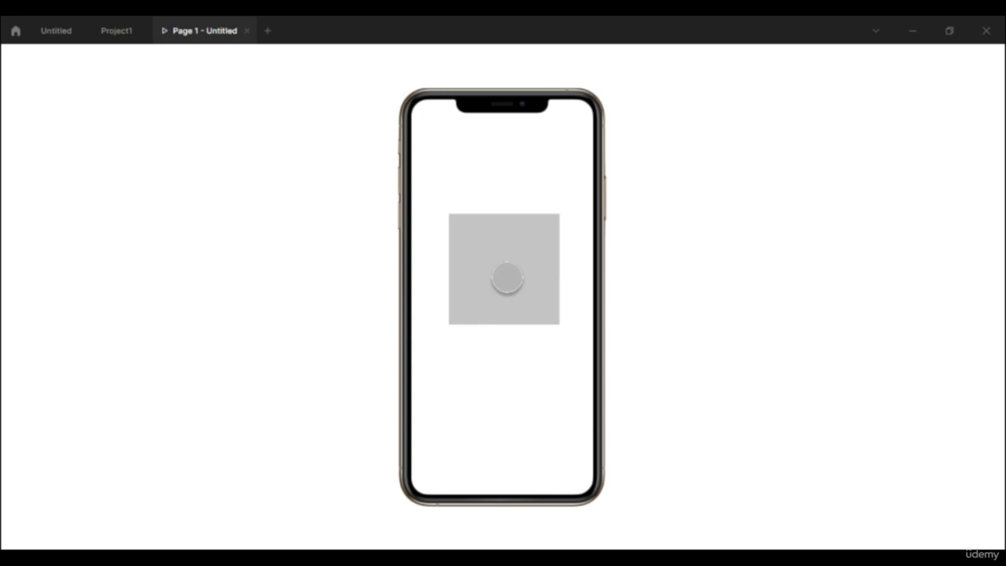
left_click(507, 276)
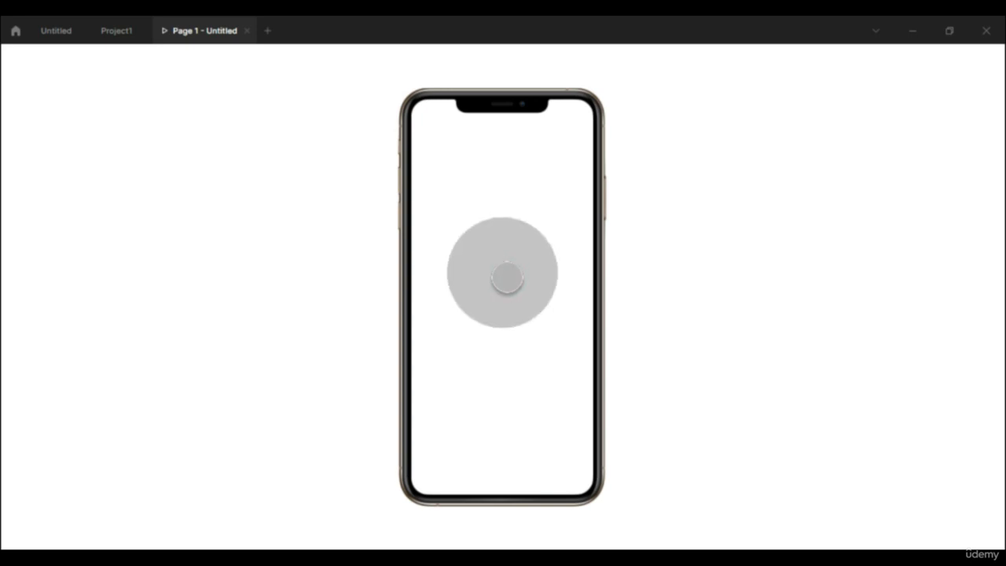
left_click(507, 277)
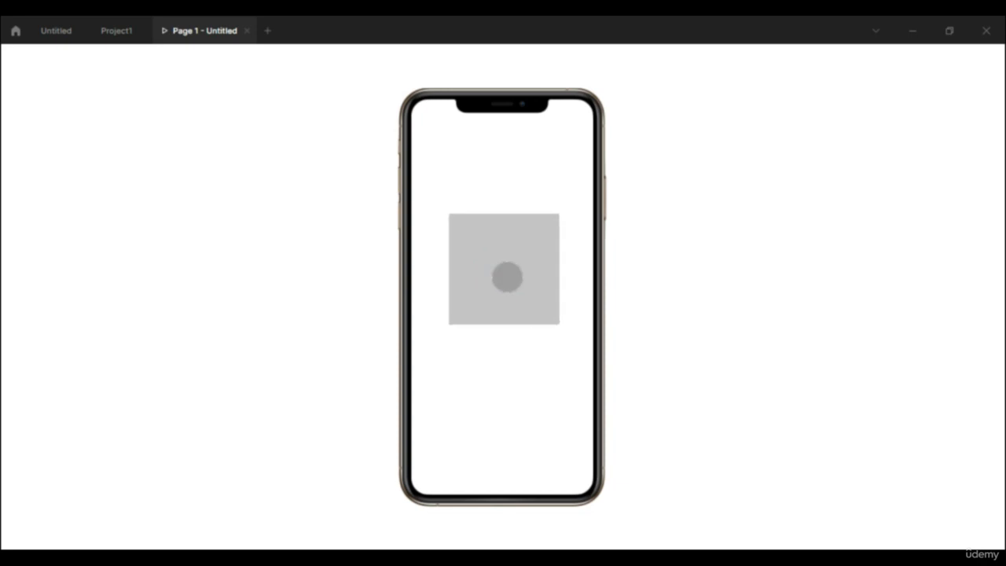
left_click(507, 277)
left_click(507, 277)
left_click(506, 276)
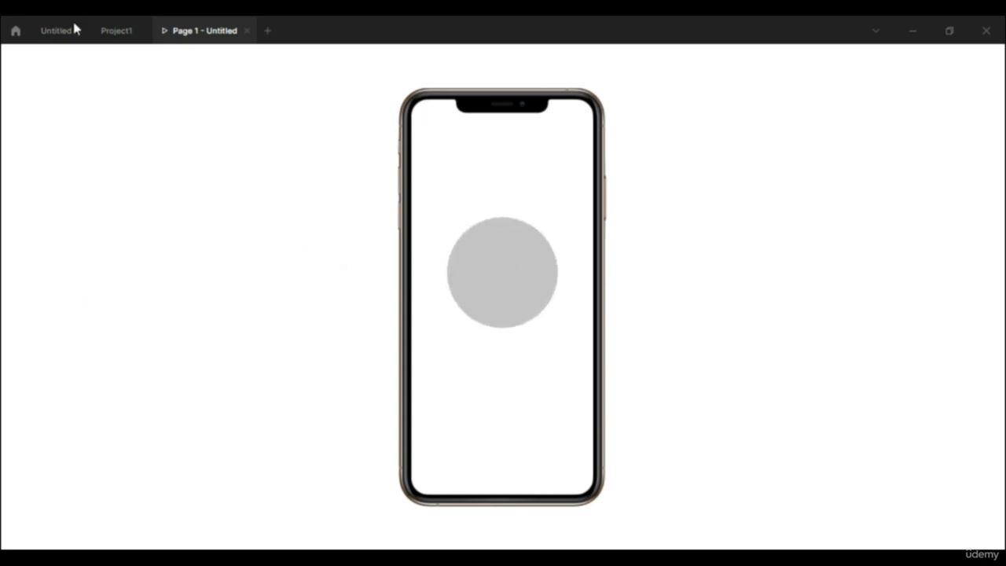
- Switch to the Project1 file and examine the navigation links and layouts of its desktop frames
left_click(120, 31)
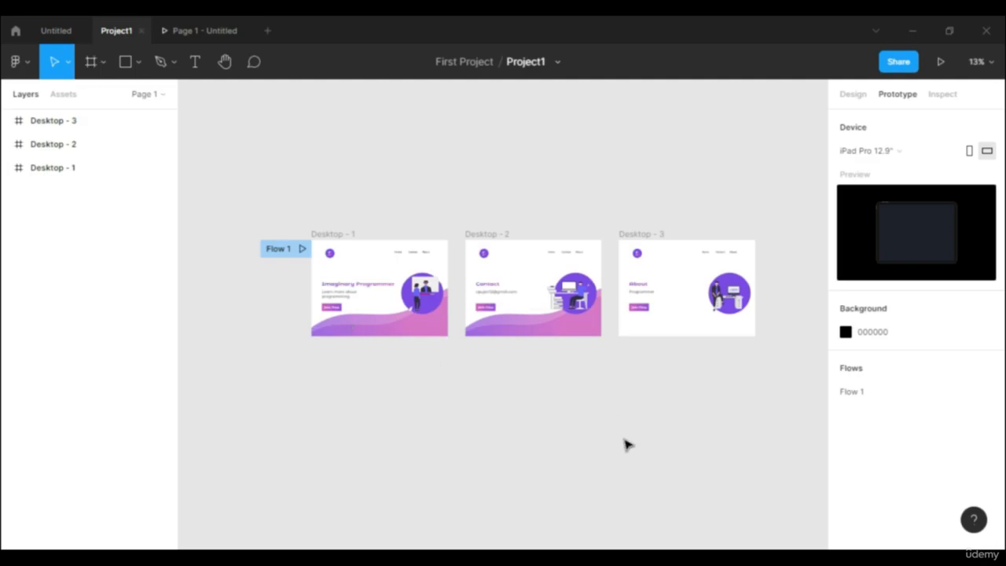
scroll(626, 445, "up", 3)
scroll(324, 434, "up", 2)
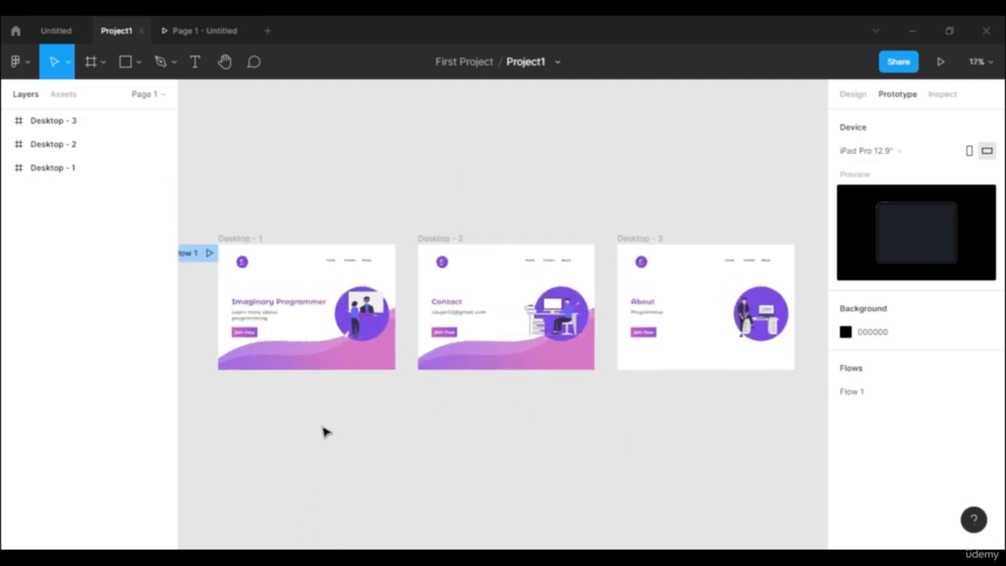
scroll(315, 428, "up", 1)
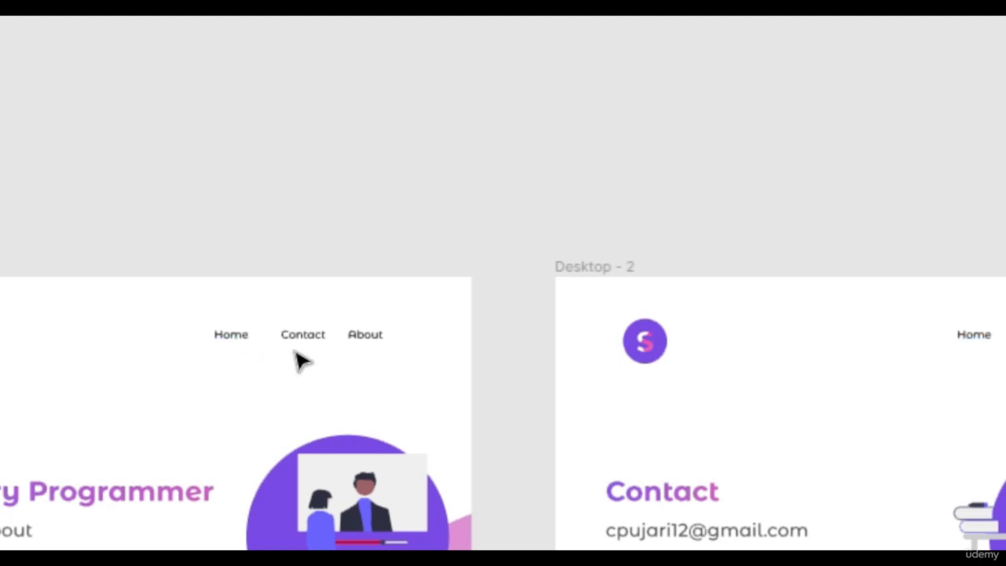
scroll(337, 308, "down", 3)
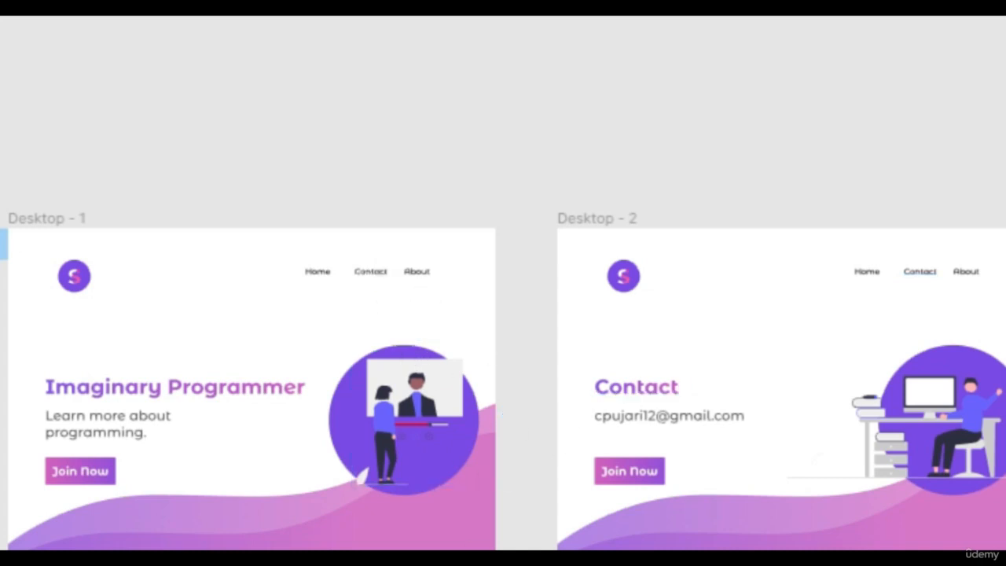
scroll(503, 385, "right", 4)
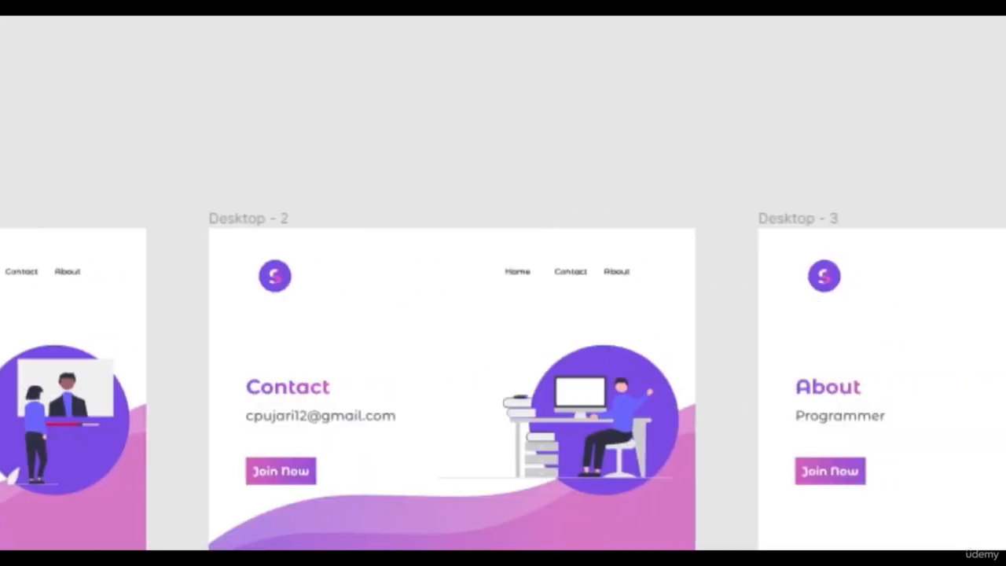
scroll(503, 385, "left", 4)
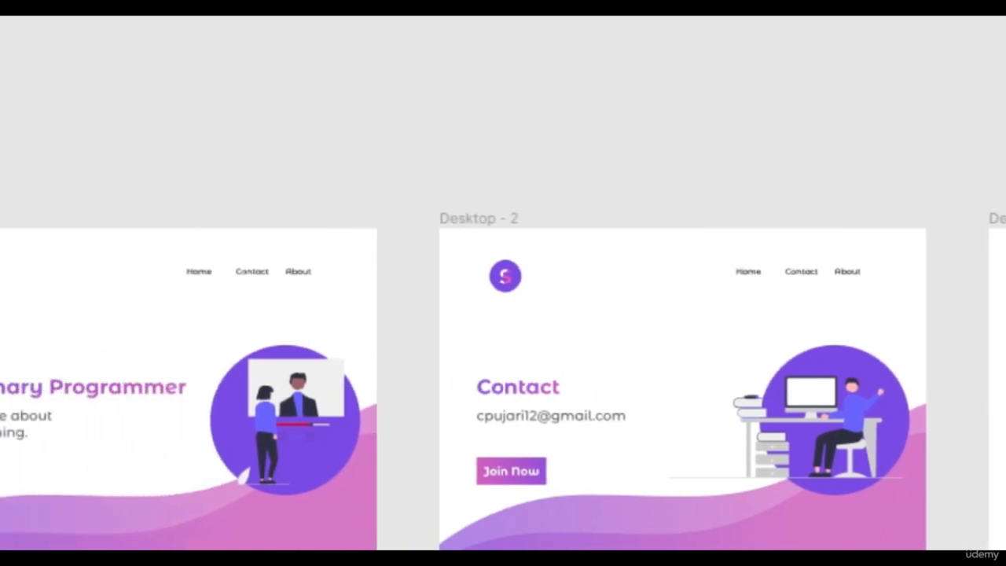
scroll(502, 385, "up", 1)
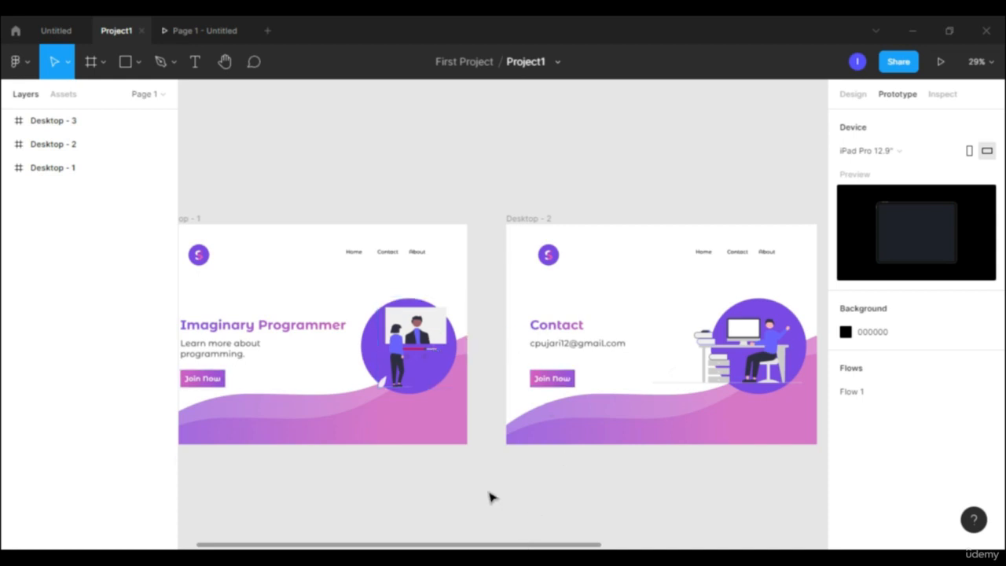
- Connect the Contact link in the Desktop - 1 frame to the Desktop - 2 frame with a prototype interaction
left_click(389, 253)
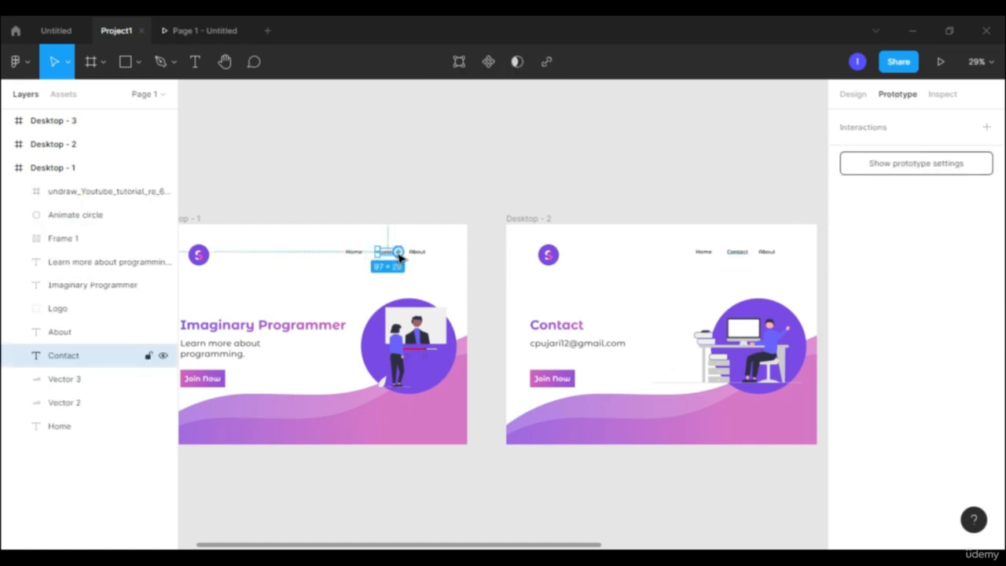
left_click_drag(399, 253, 406, 257)
left_click_drag(470, 314, 527, 338)
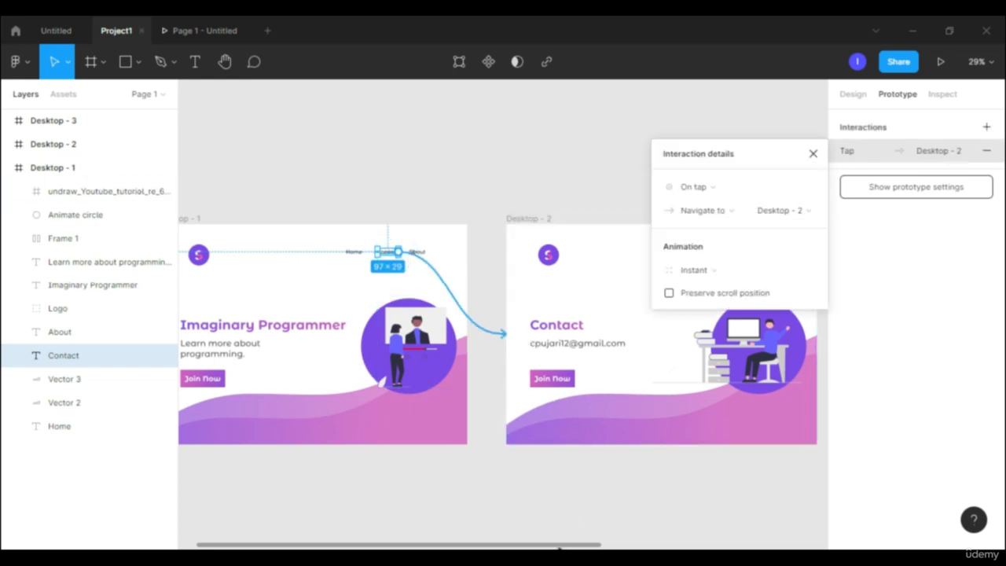
- Connect the About link in Desktop - 1 to the Desktop - 3 frame and close the interaction details
left_click_drag(555, 543, 625, 544)
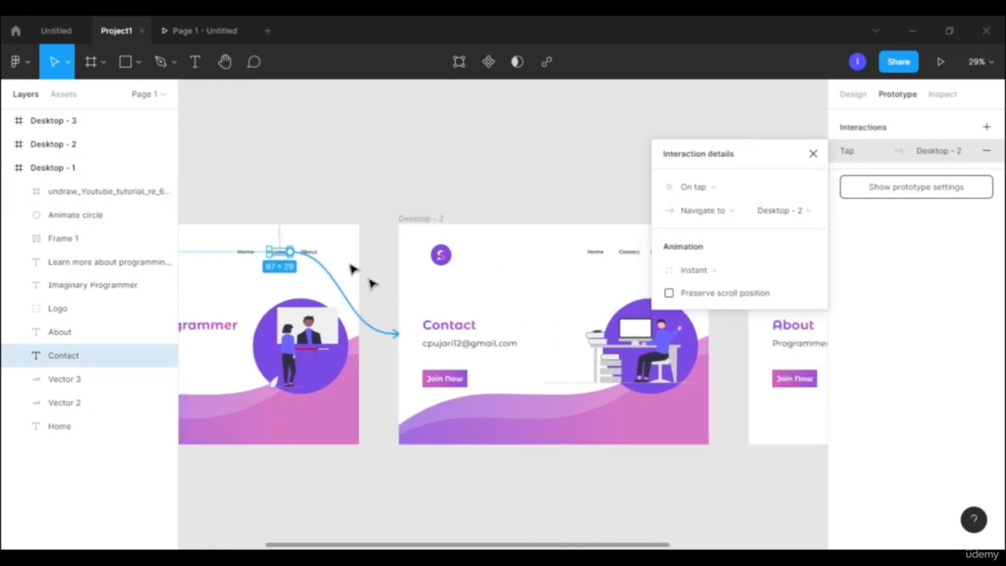
left_click(315, 253)
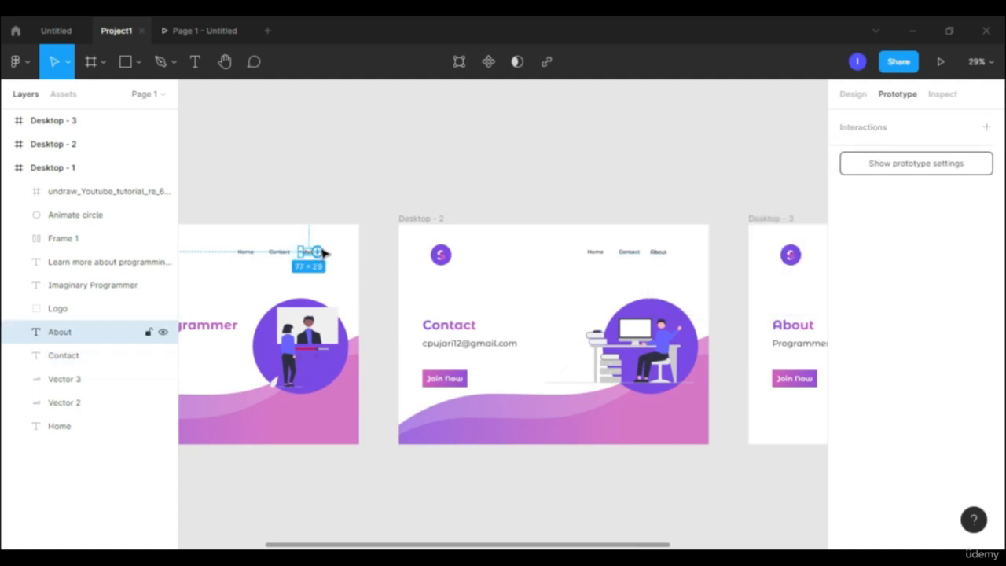
left_click_drag(317, 252, 745, 336)
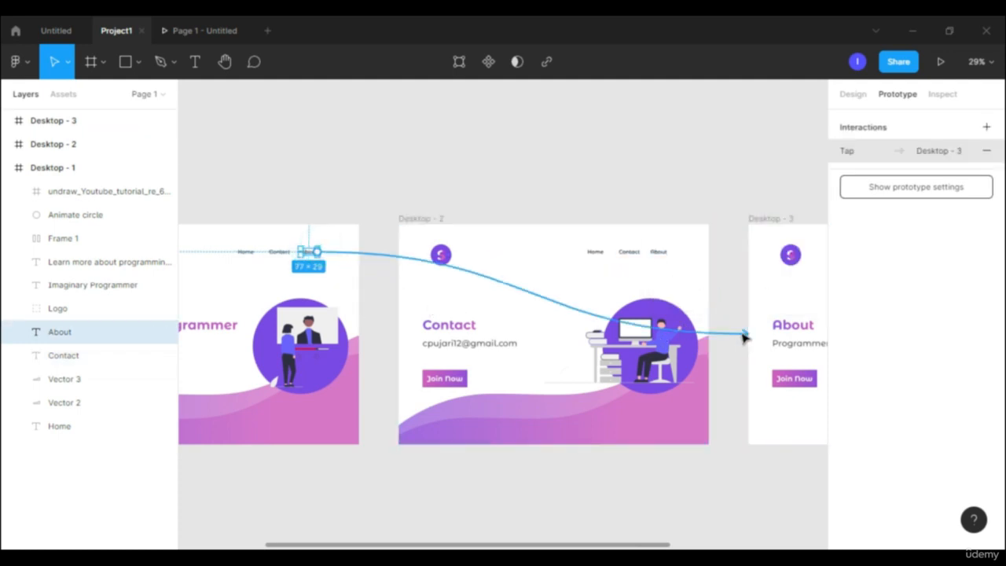
left_click_drag(523, 546, 433, 541)
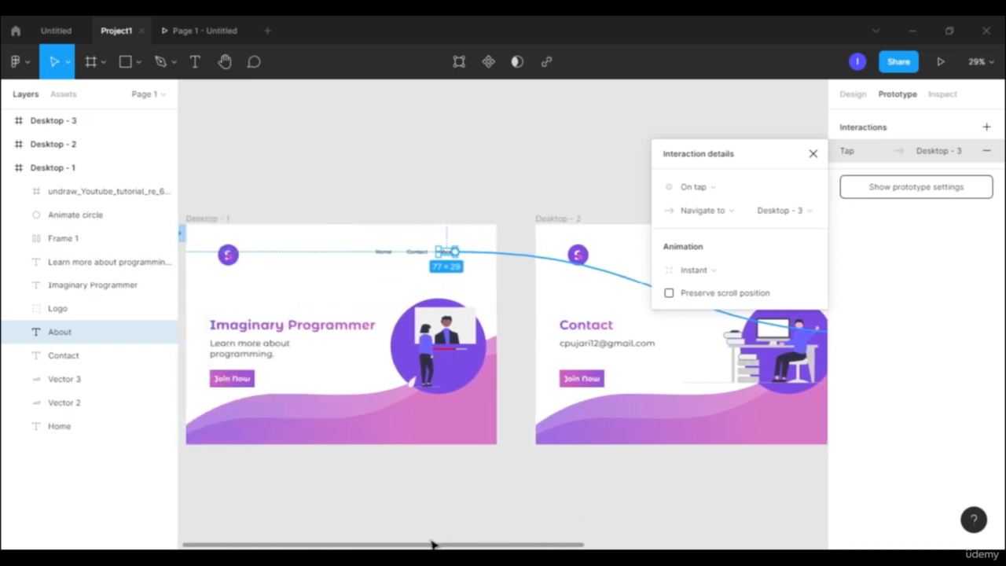
left_click(813, 154)
- Present the Project1 prototype, reveal its clickable areas, and test the Contact link on the home page
left_click(940, 62)
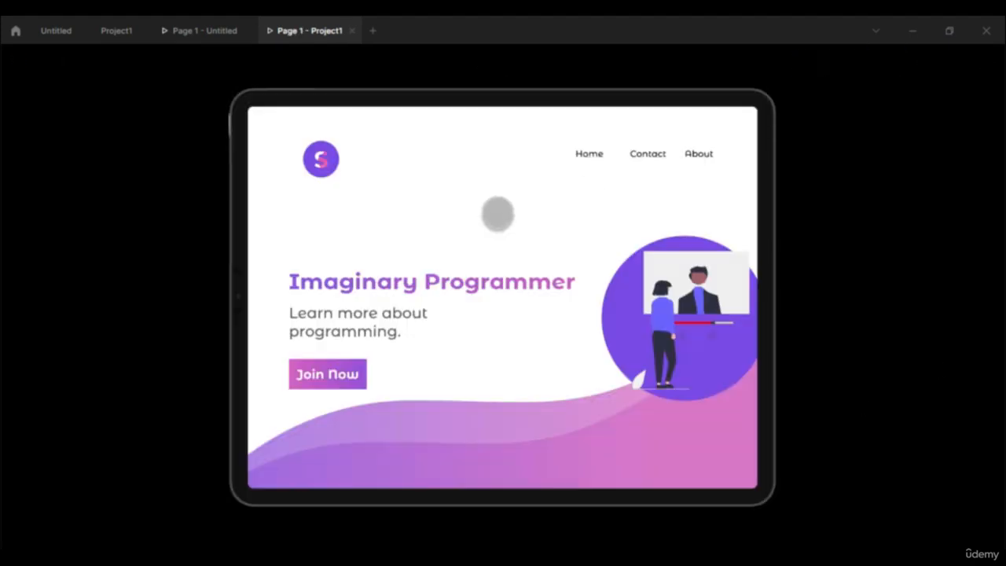
left_click(497, 212)
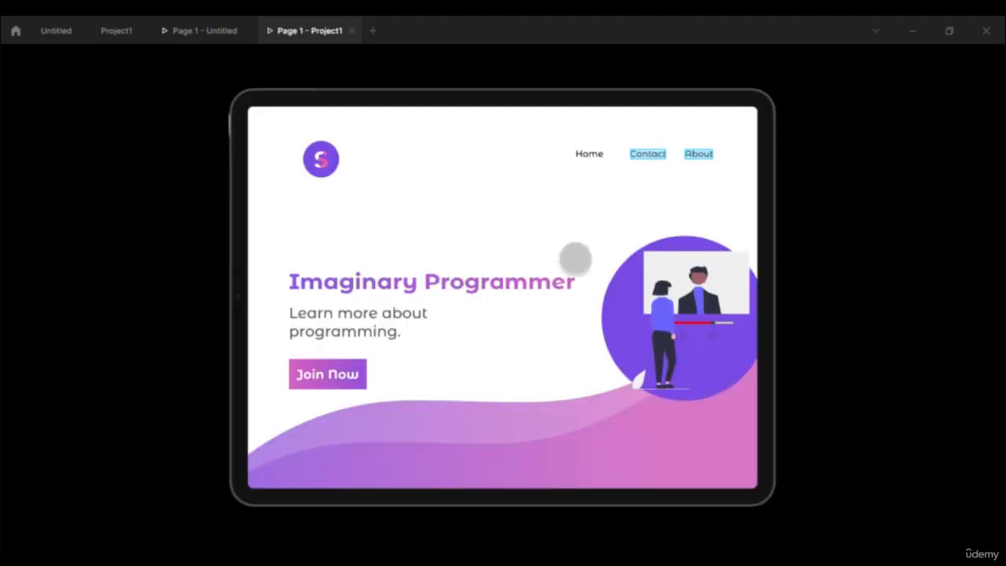
left_click(448, 207)
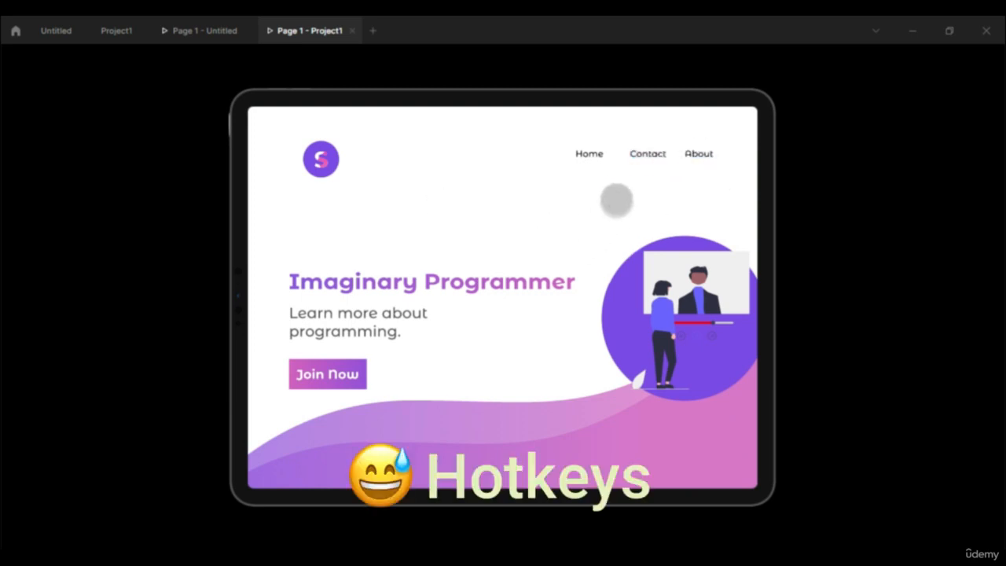
left_click(649, 154)
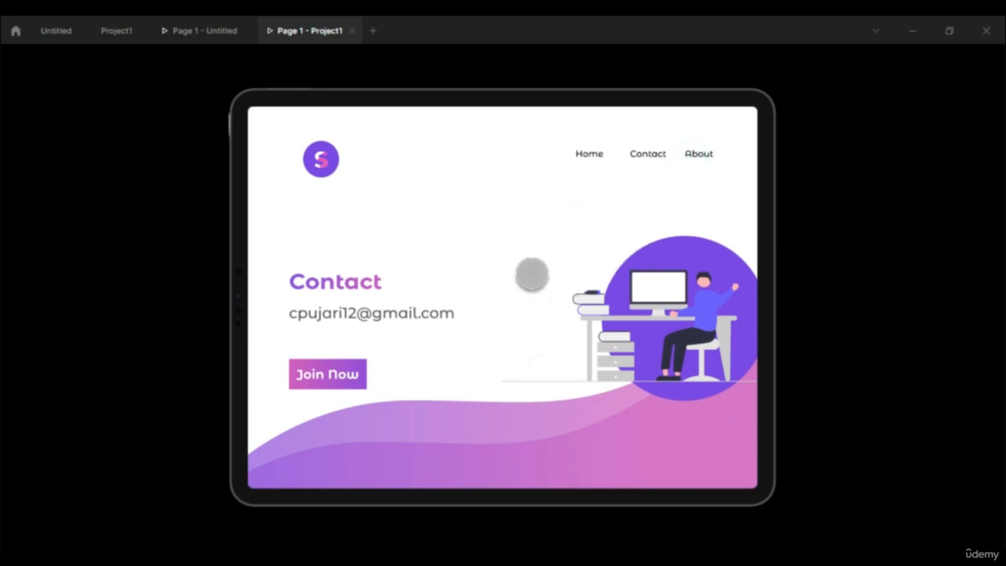
- Back in the Project1 file, connect the Home link in Desktop - 2 to the Desktop - 1 frame and close the interaction details
left_click(114, 31)
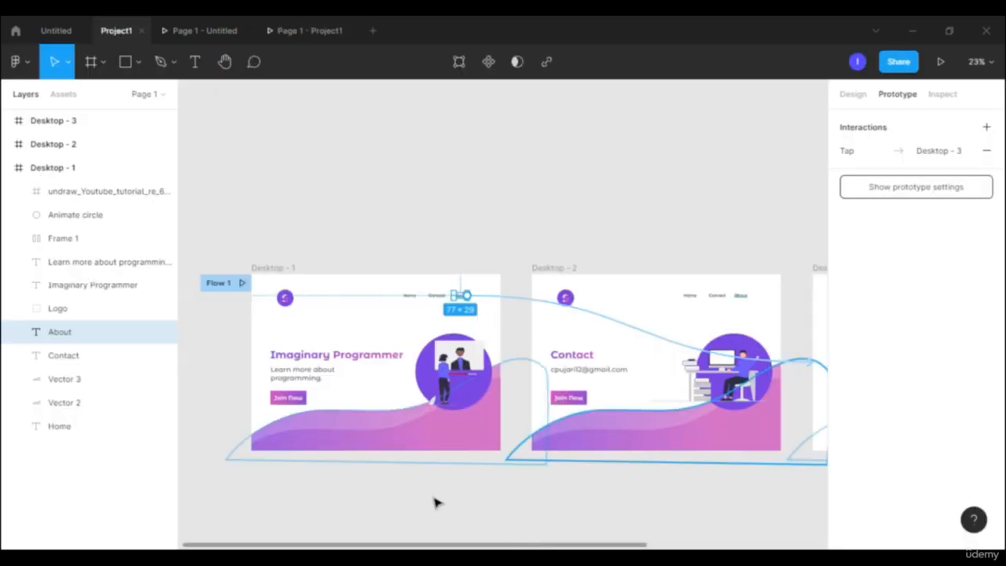
left_click_drag(467, 545, 491, 544)
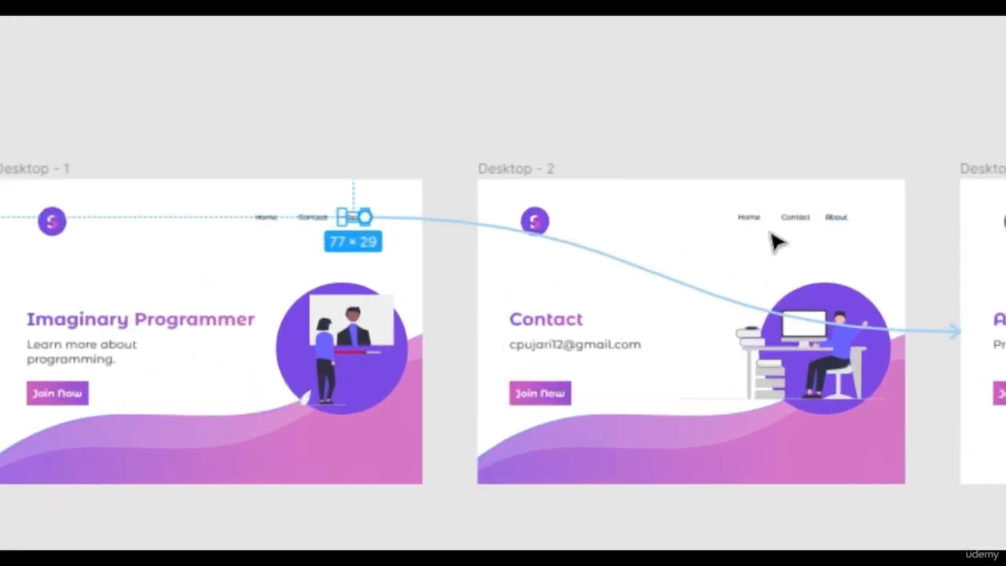
left_click(756, 225)
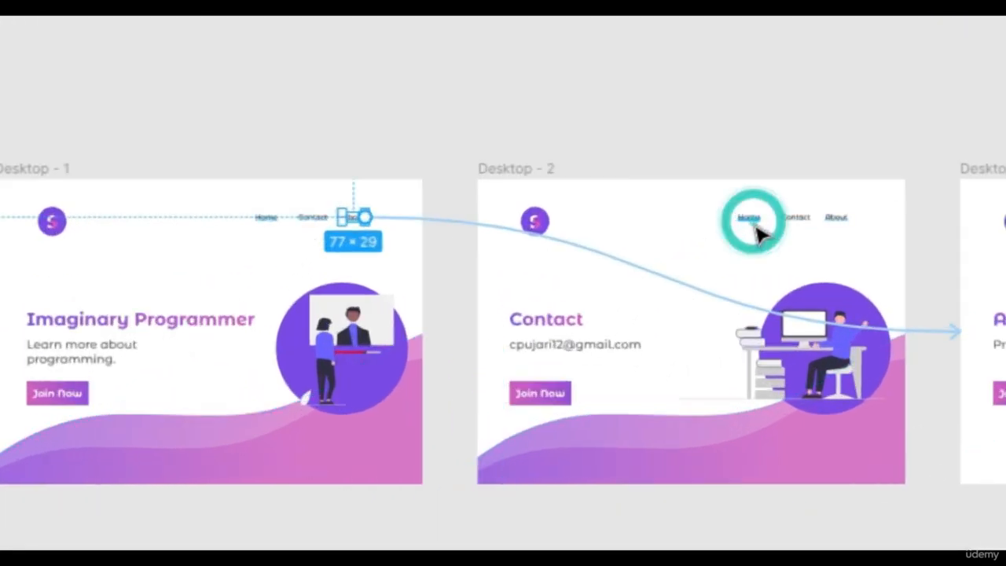
left_click_drag(762, 220, 409, 356)
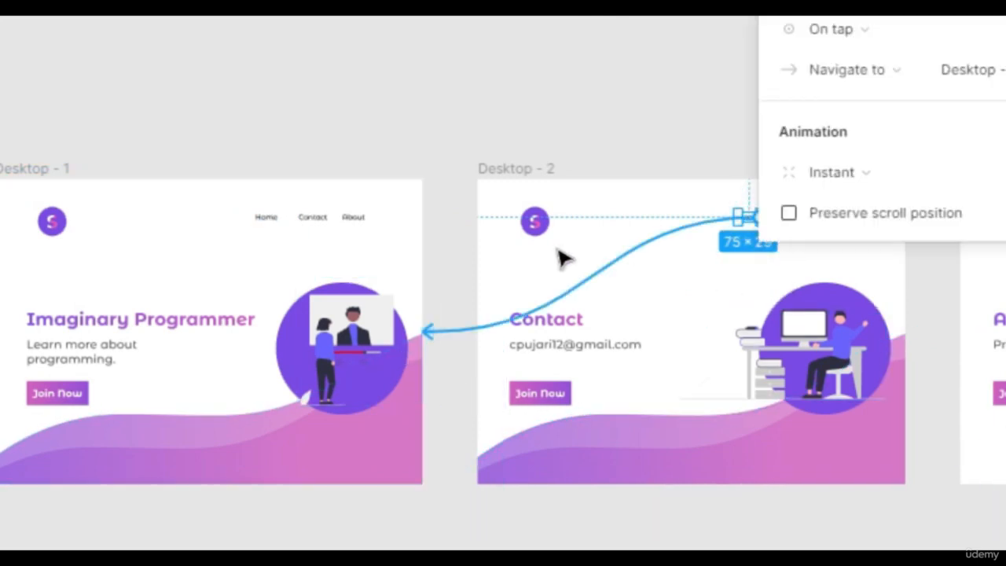
left_click(652, 340)
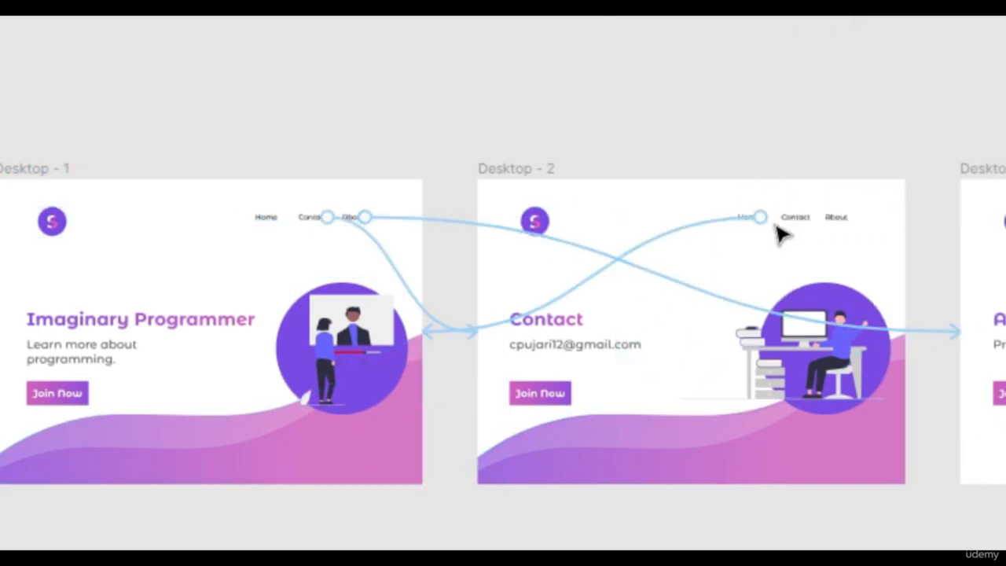
- Connect the About link in Desktop - 2 to the Desktop - 3 frame and close the interaction details
left_click(839, 223)
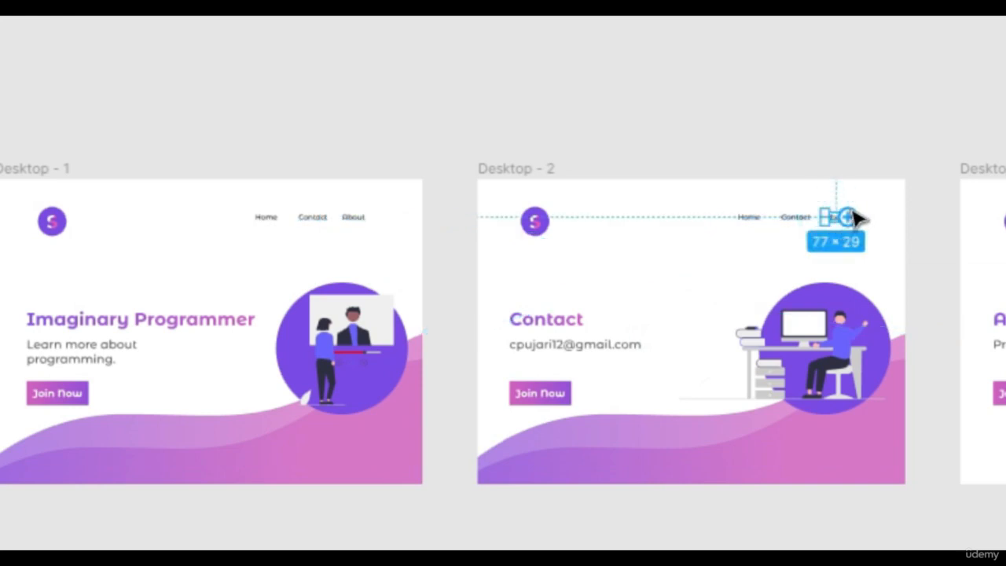
left_click_drag(857, 218, 979, 330)
left_click_drag(890, 338, 890, 338)
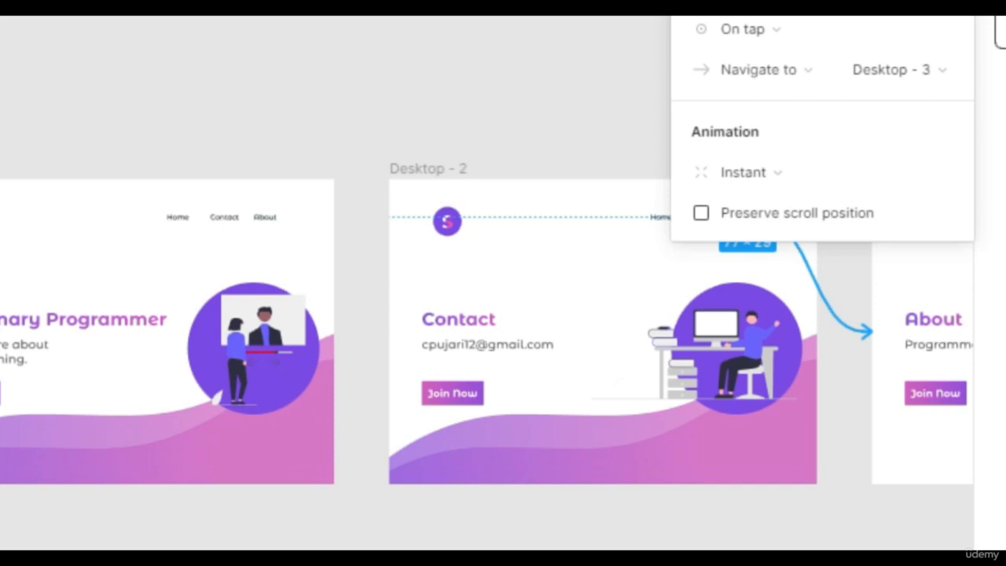
scroll(488, 330, "right", 5)
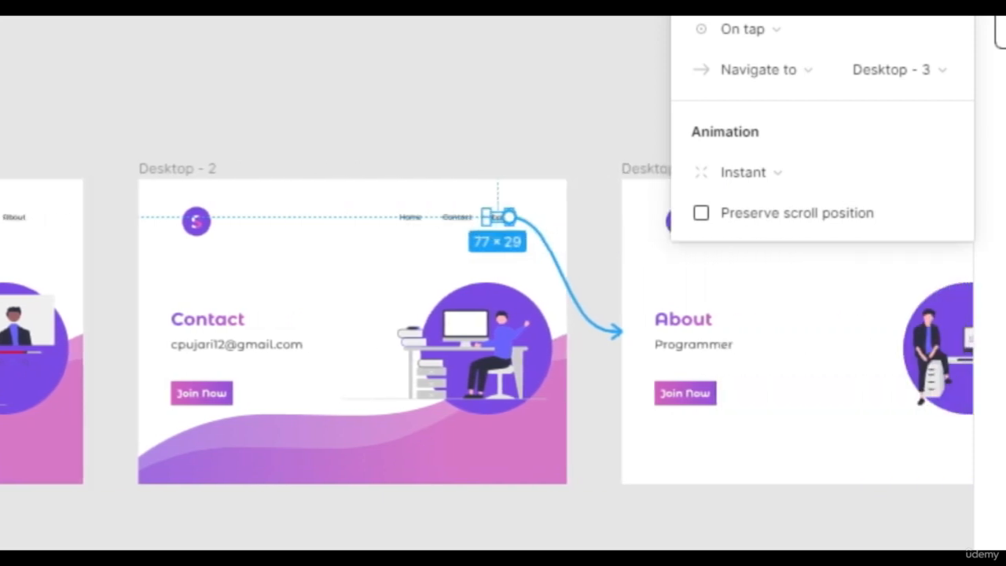
scroll(487, 330, "right", 4)
left_click(606, 304)
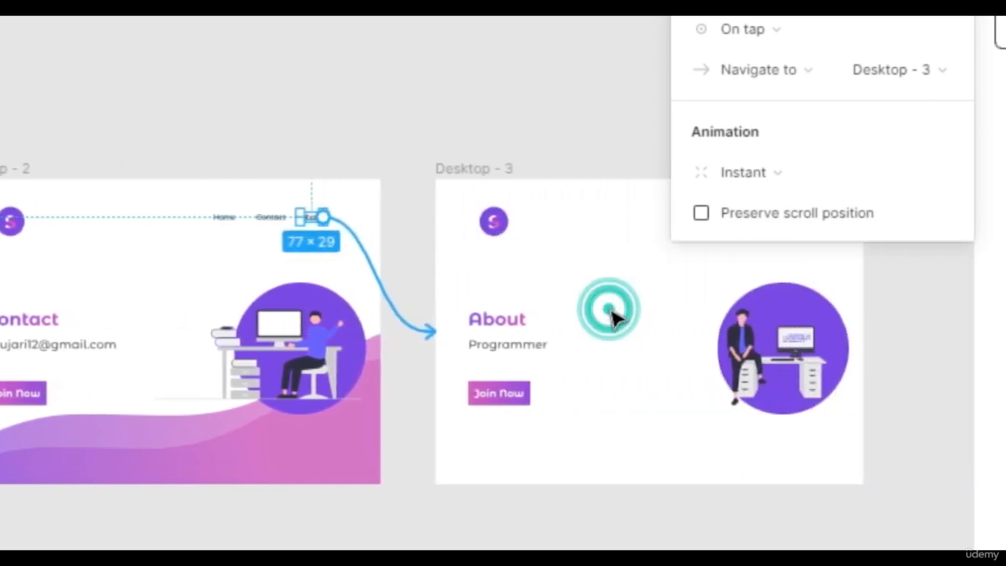
- Connect the Home link in Desktop - 3 to the Desktop - 1 frame and close the interaction details
left_click(725, 217)
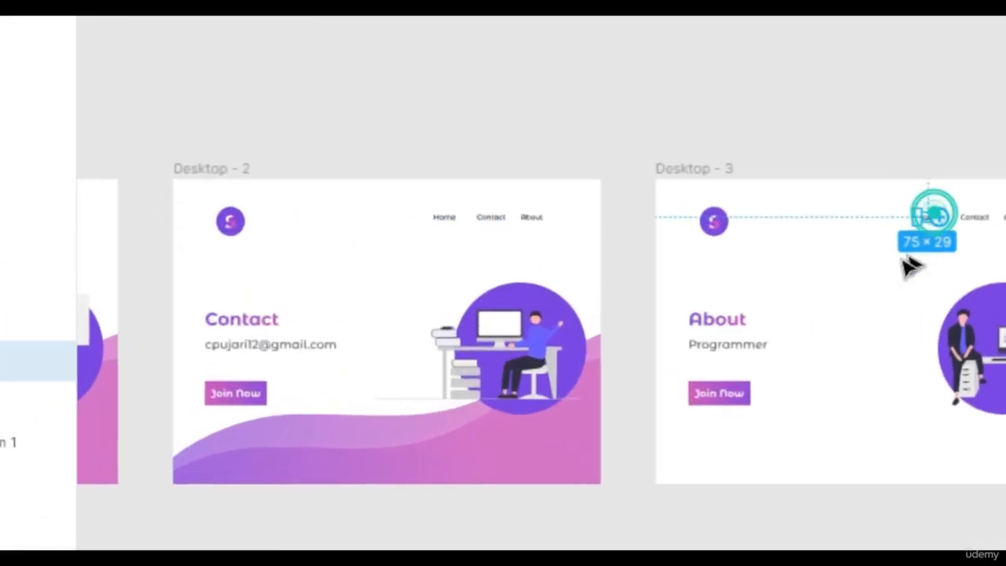
left_click_drag(719, 217, 177, 424)
left_click_drag(394, 421, 104, 359)
left_click(824, 348)
- Connect the Contact link in Desktop - 3 to the Desktop - 2 frame and close the interaction details
left_click(982, 218)
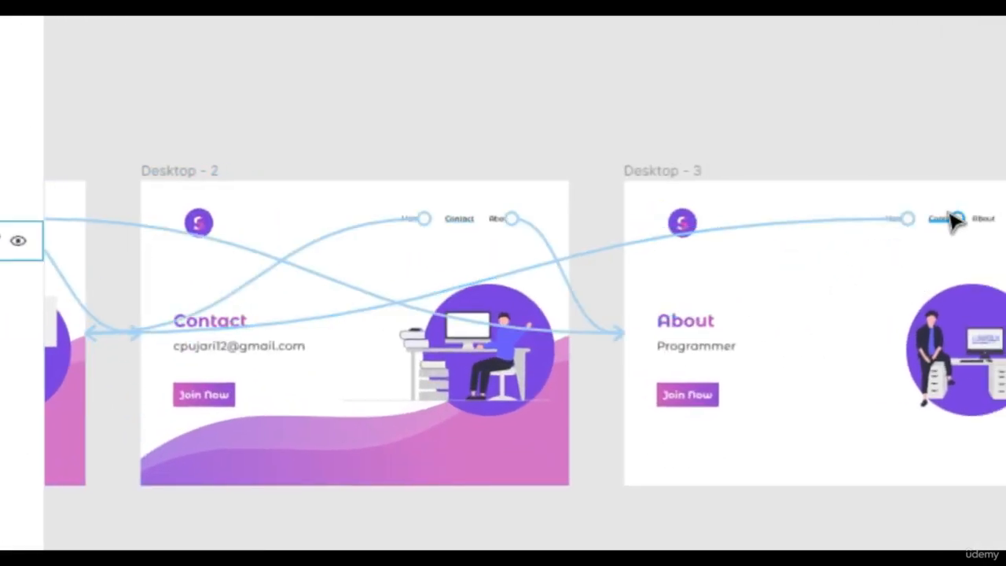
left_click(958, 219)
left_click_drag(958, 218, 543, 404)
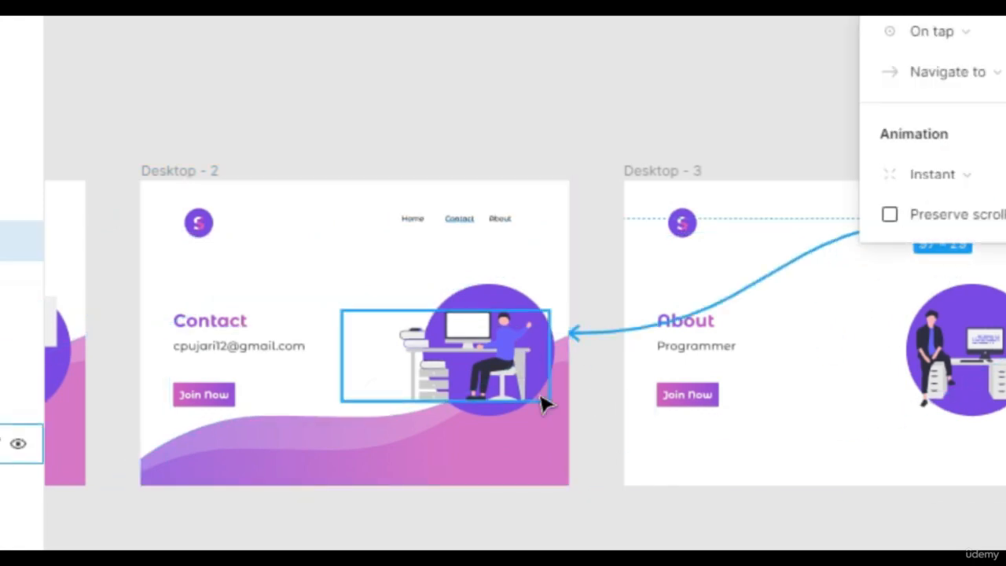
left_click(846, 299)
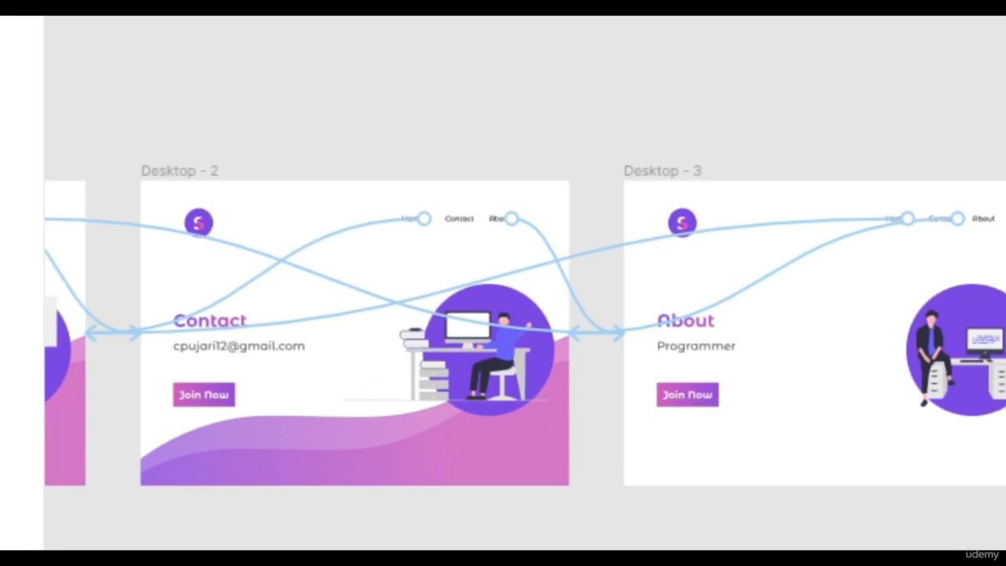
- Set the animation of the Desktop - 3 Contact link's interaction to Move out
scroll(880, 238, "left", 3)
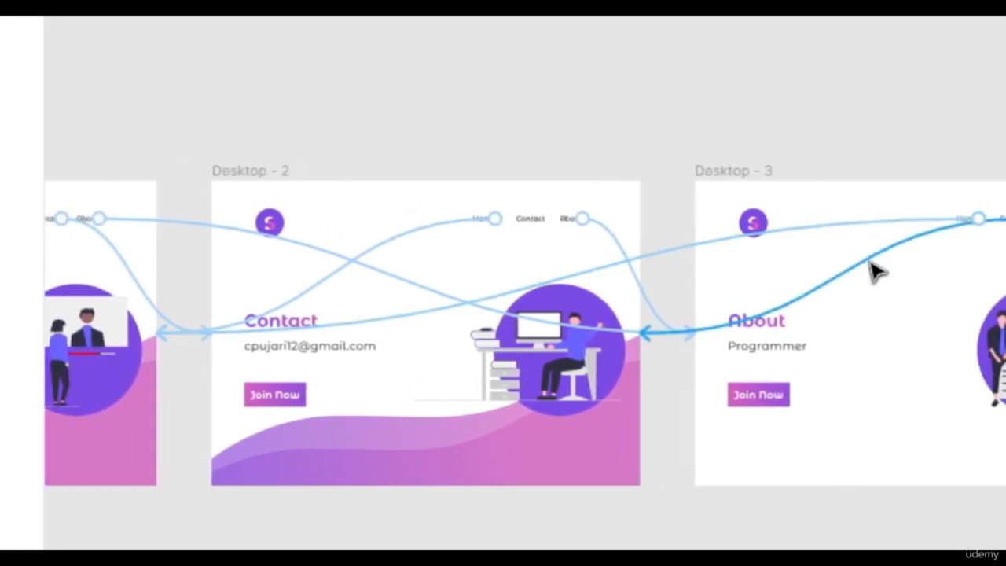
left_click(873, 265)
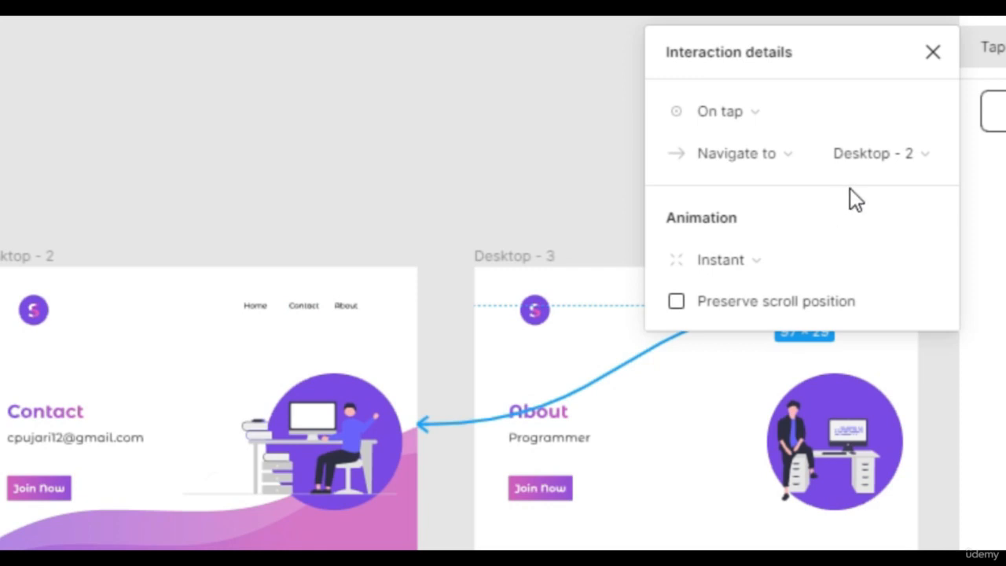
left_click(753, 260)
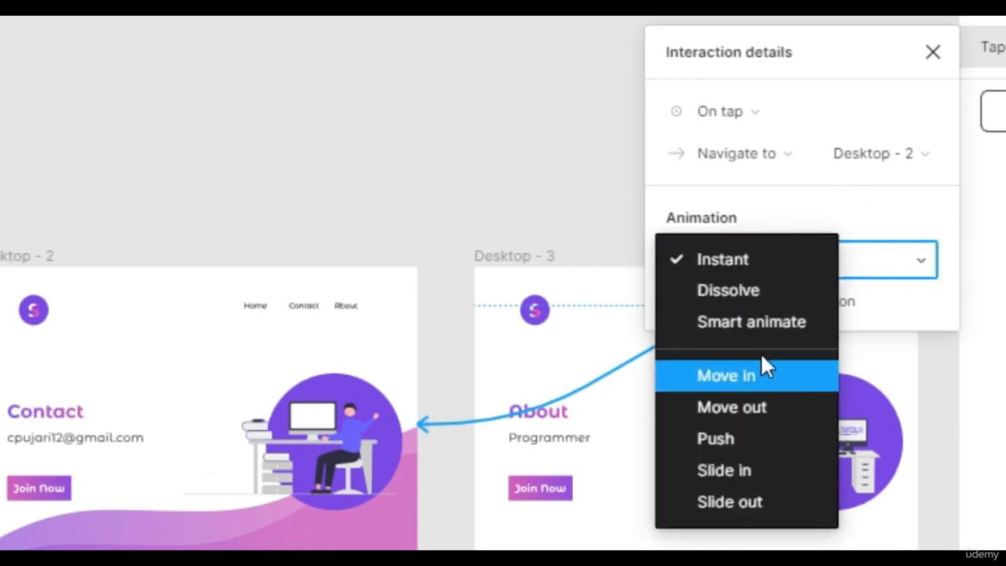
left_click(883, 221)
left_click(750, 259)
left_click(765, 421)
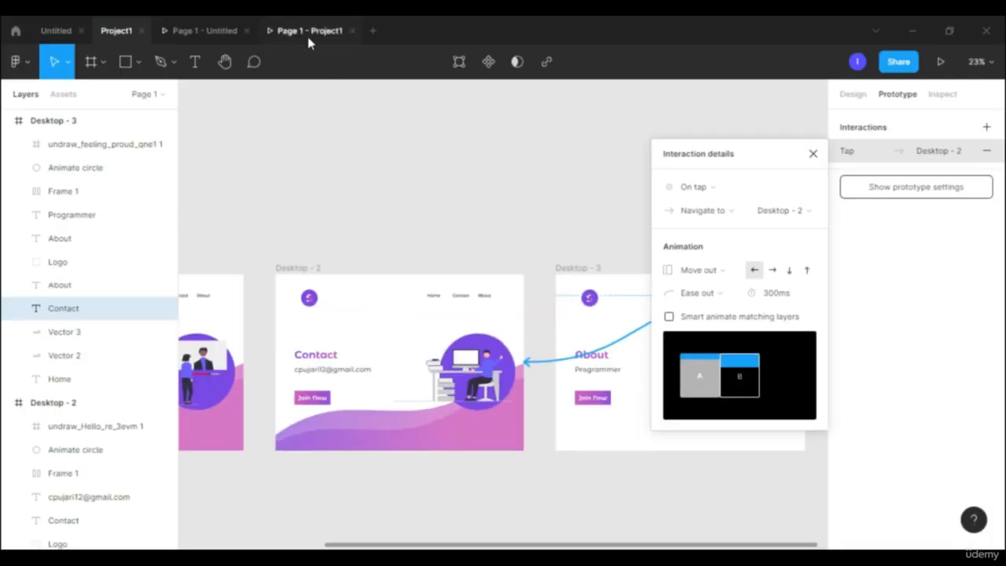
- Switch to the running Project1 prototype, test the Home link on the Contact page, and reveal the clickable areas on the home page
left_click(306, 33)
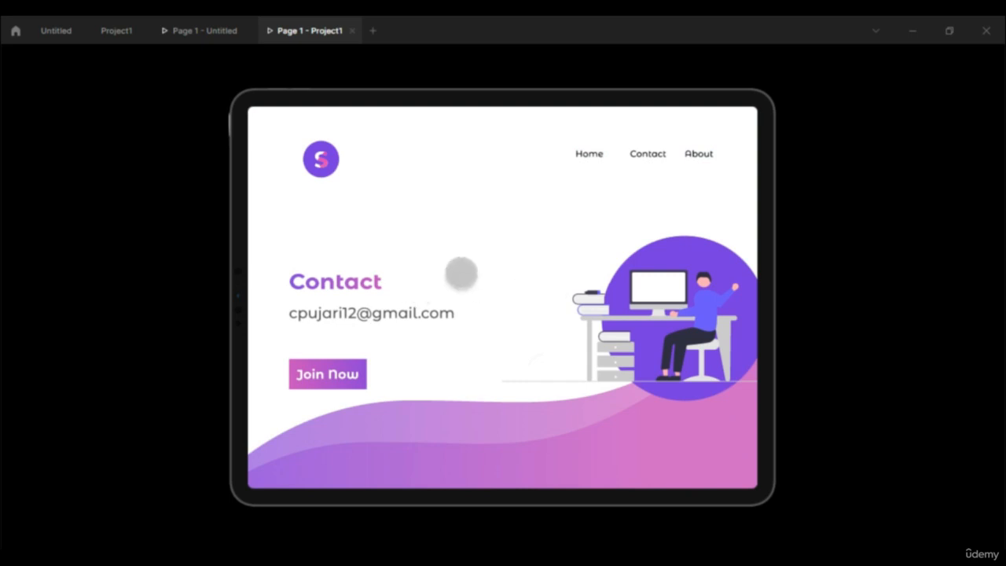
left_click(541, 288)
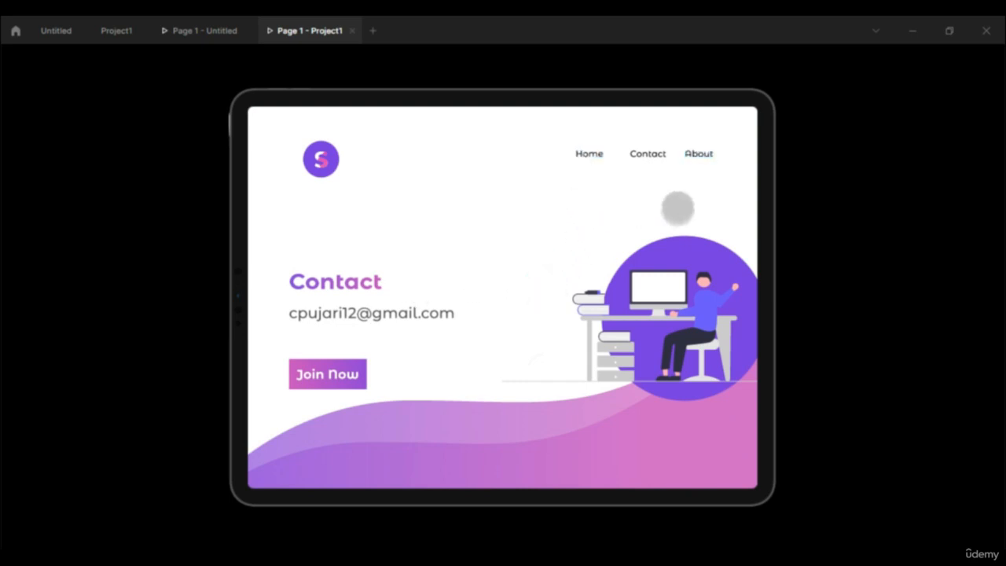
left_click(592, 152)
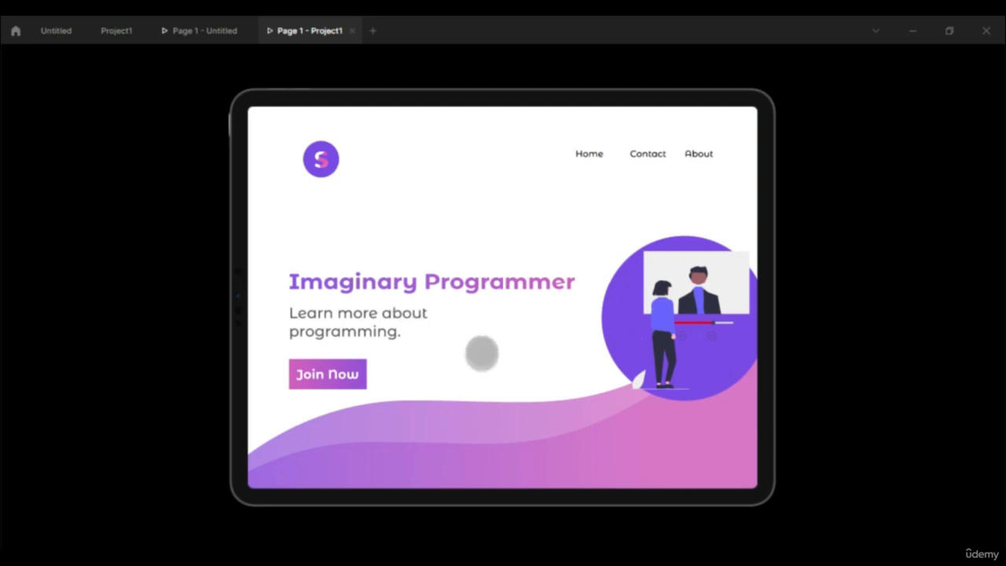
left_click(521, 202)
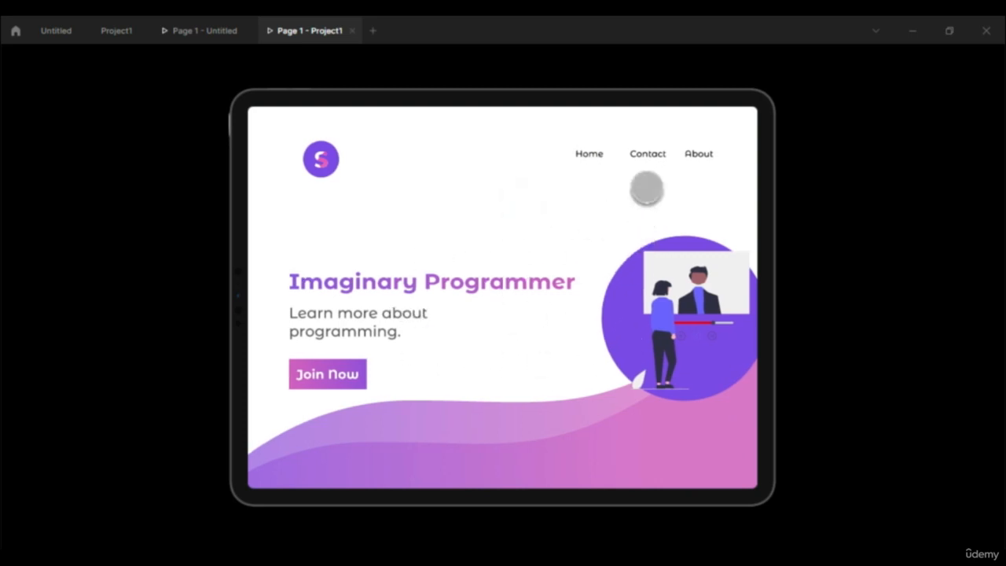
left_click(650, 229)
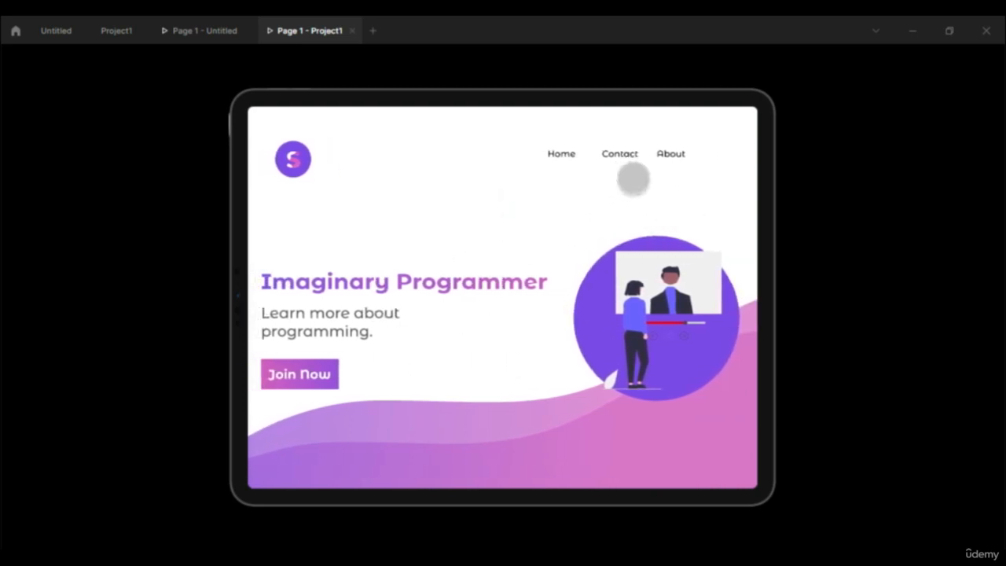
- Test the navigation in the prototype by following the Contact, About, Contact and Home links in turn
left_click(623, 154)
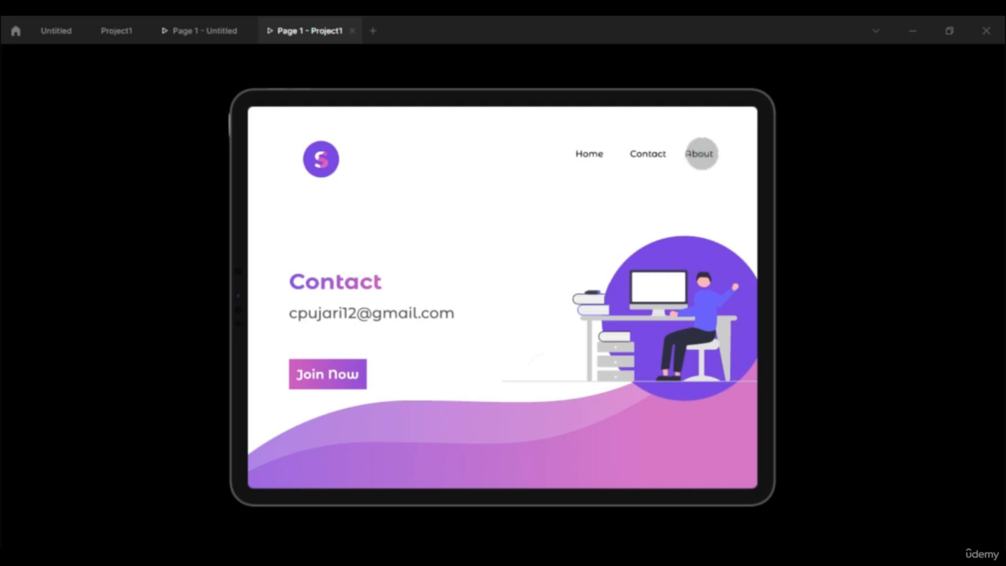
left_click(701, 154)
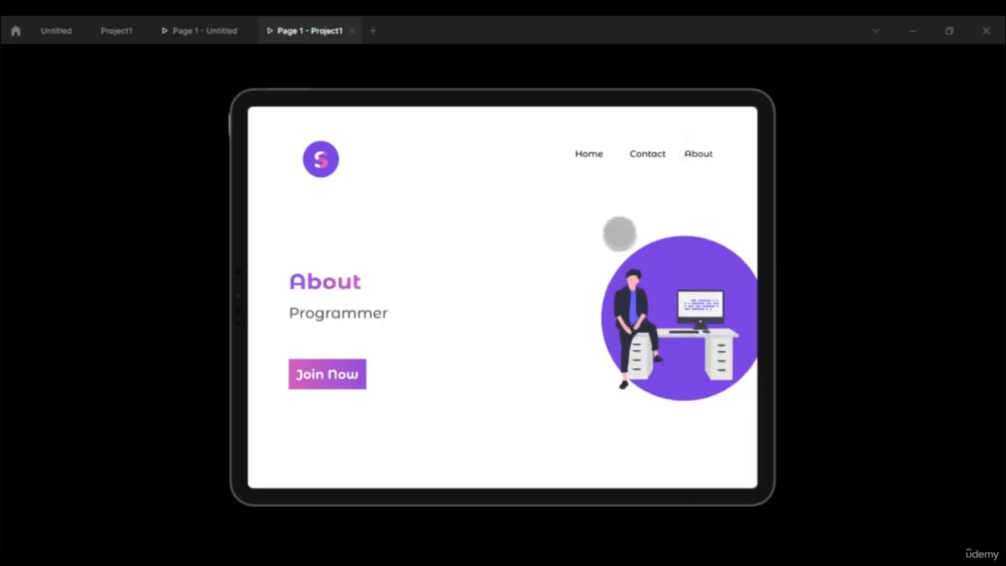
left_click(645, 152)
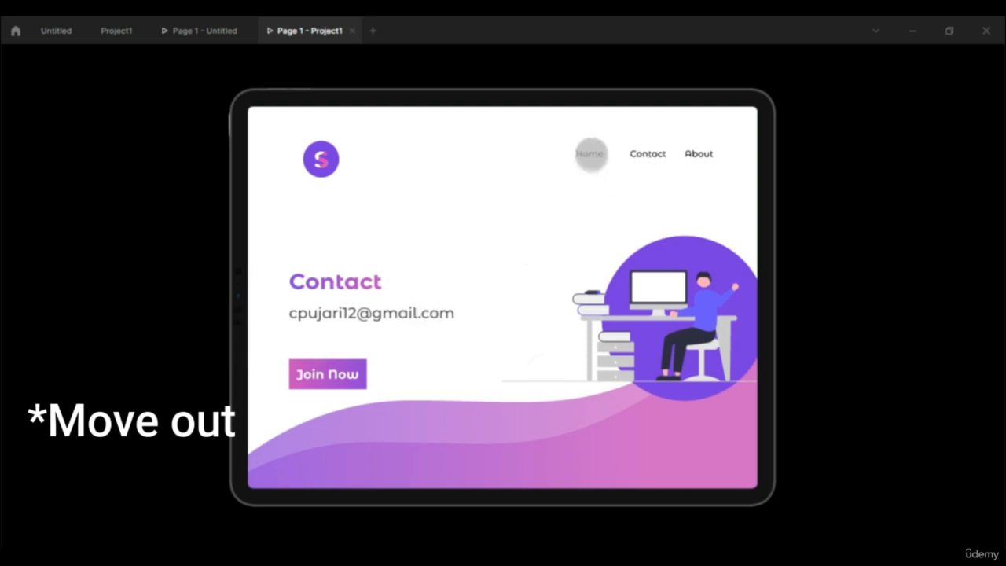
left_click(590, 154)
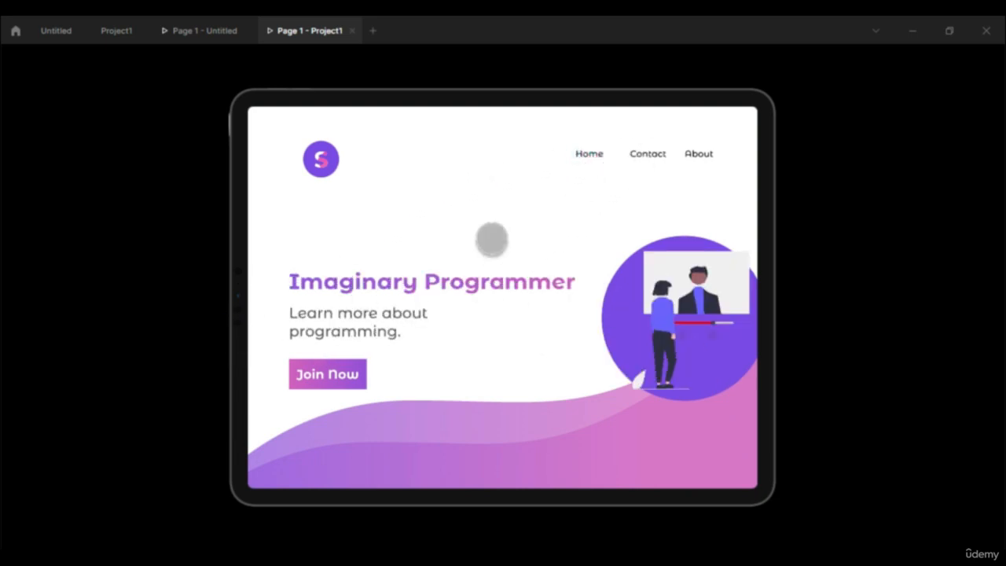
- Return to the Project1 file and look through the available prototype device presets, keeping the current device
left_click(116, 31)
left_click(685, 122)
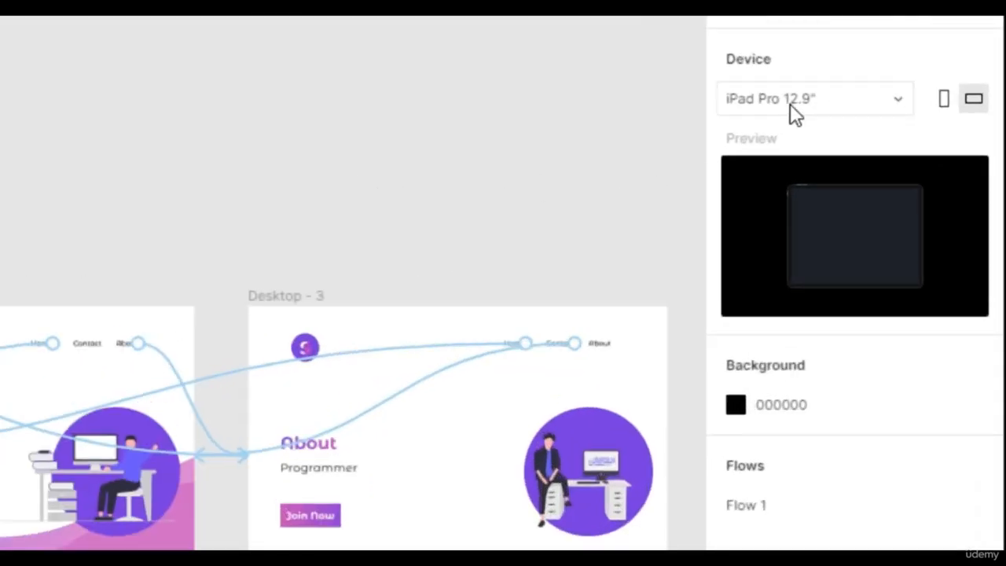
left_click(792, 109)
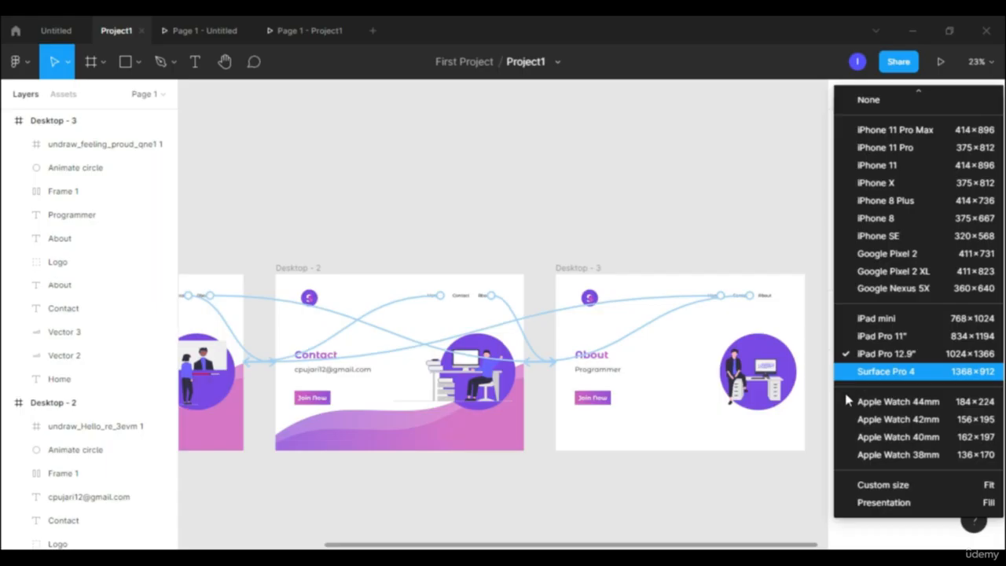
left_click(418, 203)
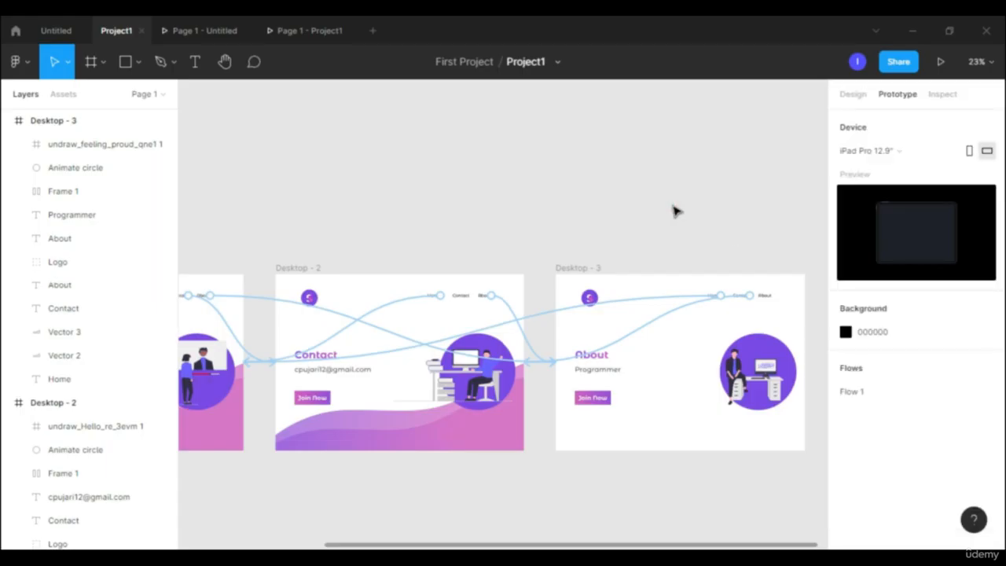